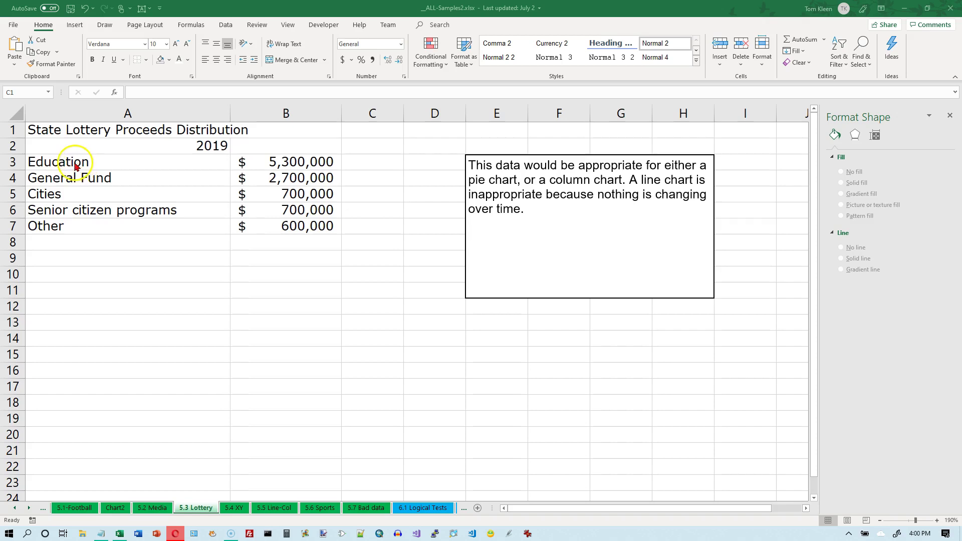
Try a 2-D clustered column chart of the Education, General Fund and Cities data in A3:B5 and delete it.
{"action": "key", "text": "ctrl+space"}
{"action": "left_click_drag", "start_coordinate": [74, 162], "coordinate": [296, 222]}
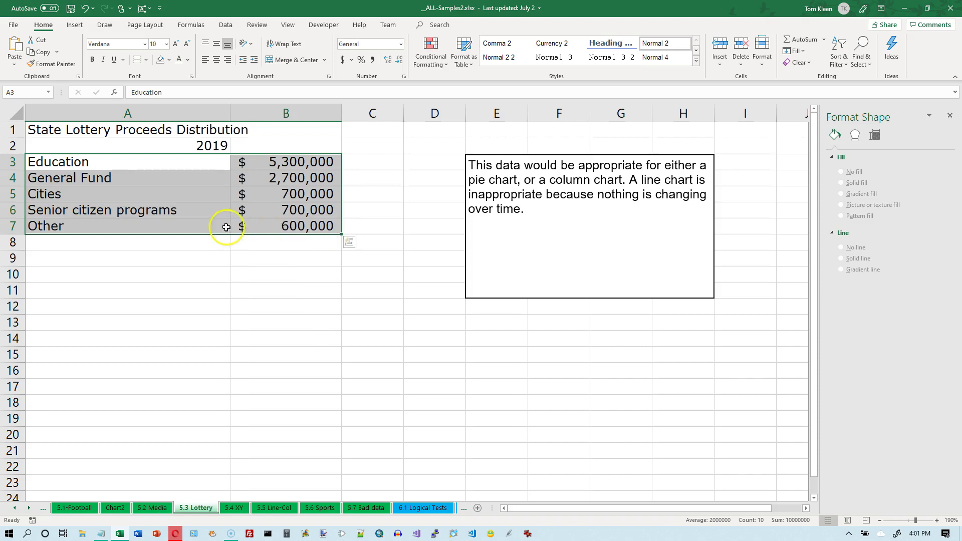
{"action": "left_click_drag", "start_coordinate": [54, 160], "coordinate": [276, 194]}
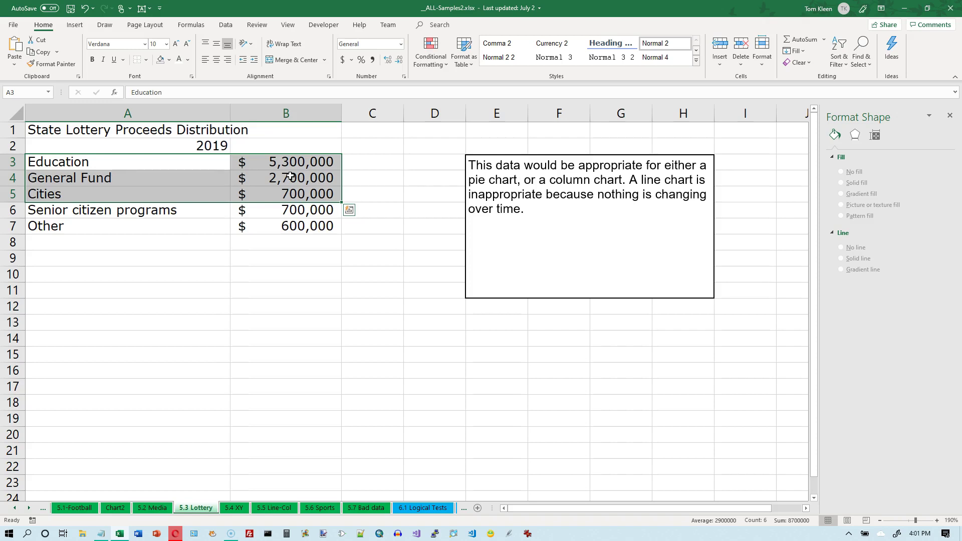
{"action": "left_click", "coordinate": [140, 164]}
{"action": "left_click_drag", "start_coordinate": [140, 164], "coordinate": [283, 191]}
{"action": "left_click", "coordinate": [168, 108]}
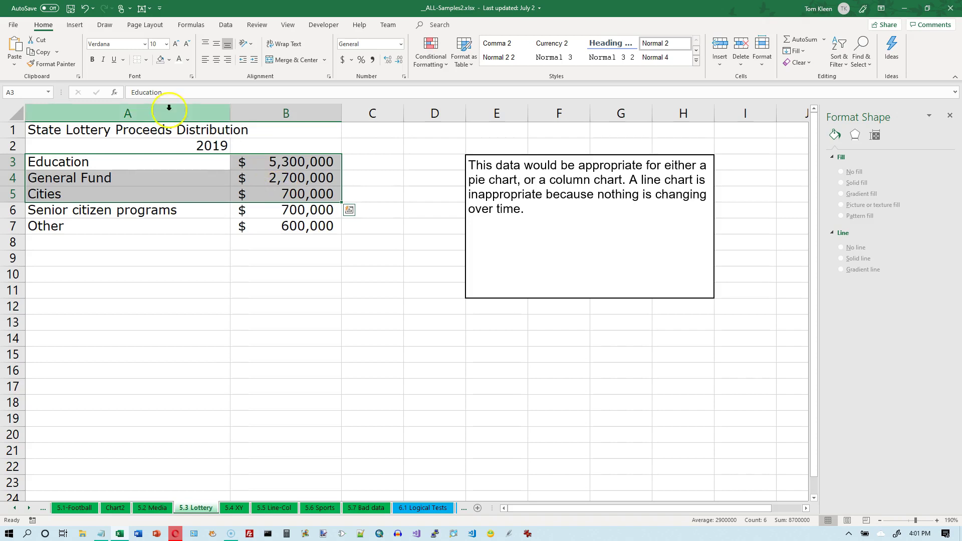
{"action": "left_click", "coordinate": [75, 25]}
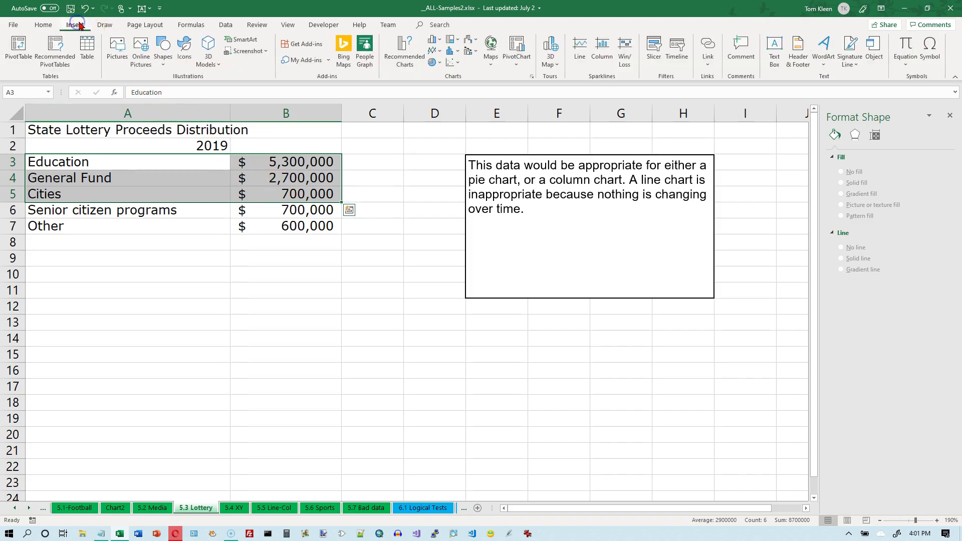
{"action": "left_click", "coordinate": [434, 39]}
{"action": "left_click", "coordinate": [446, 76]}
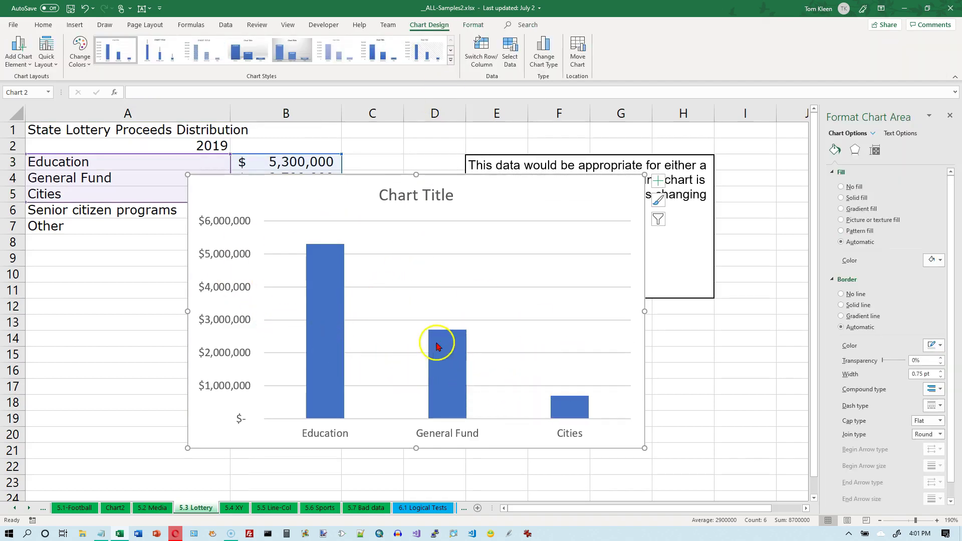
{"action": "mouse_move", "coordinate": [579, 414]}
{"action": "key", "text": "Delete"}
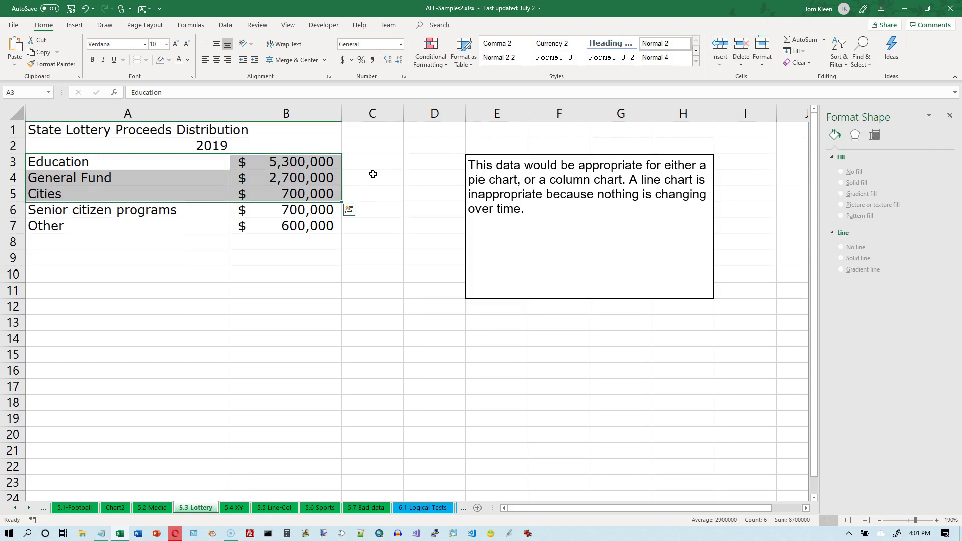
Insert a 2-D pie chart from the lottery categories and amounts in A3:B7.
{"action": "left_click", "coordinate": [157, 170]}
{"action": "left_click_drag", "start_coordinate": [156, 170], "coordinate": [297, 226]}
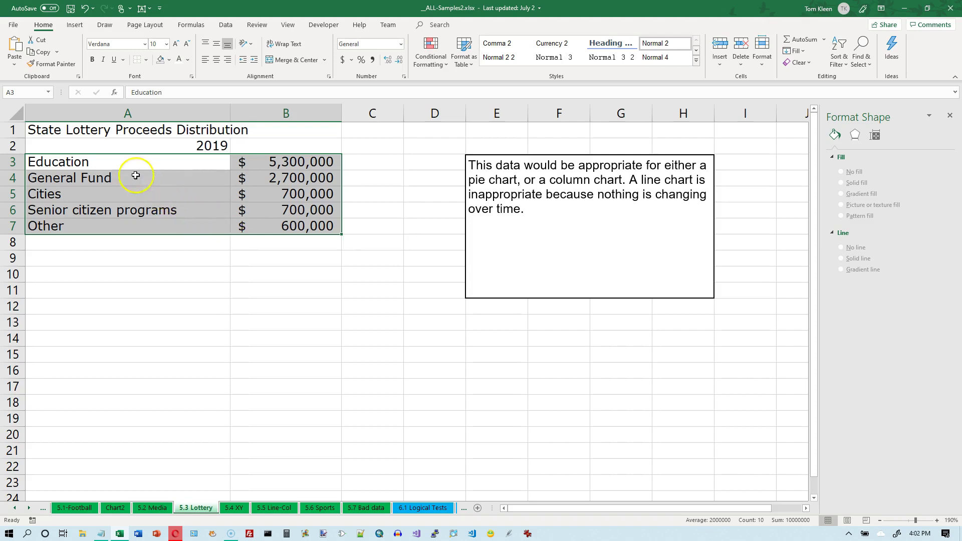
{"action": "left_click_drag", "start_coordinate": [47, 162], "coordinate": [312, 226]}
{"action": "left_click", "coordinate": [76, 25]}
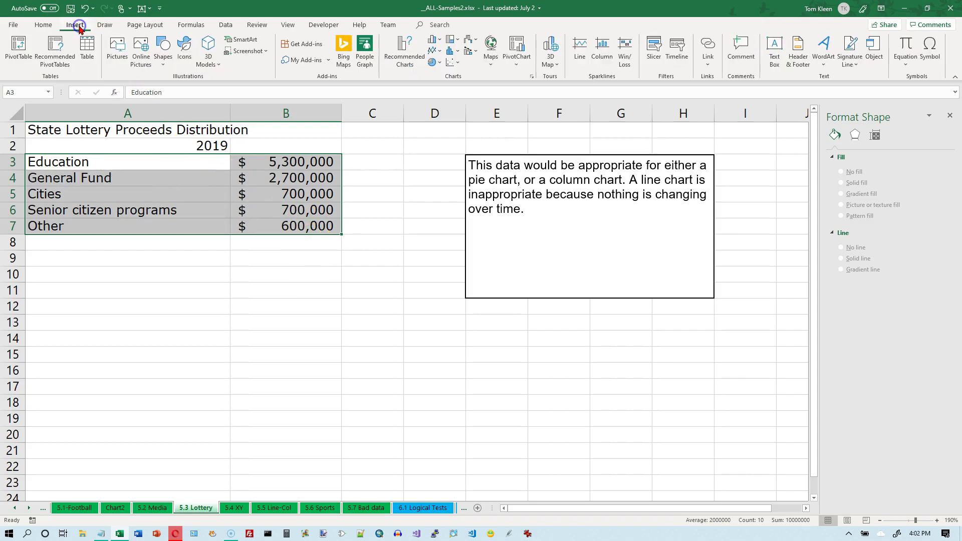
{"action": "left_click", "coordinate": [439, 66]}
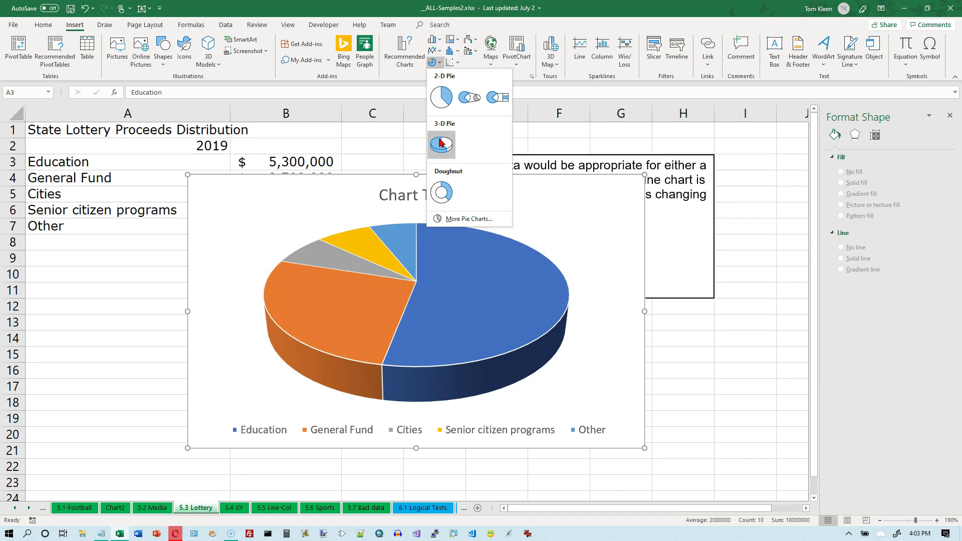
{"action": "left_click", "coordinate": [443, 194]}
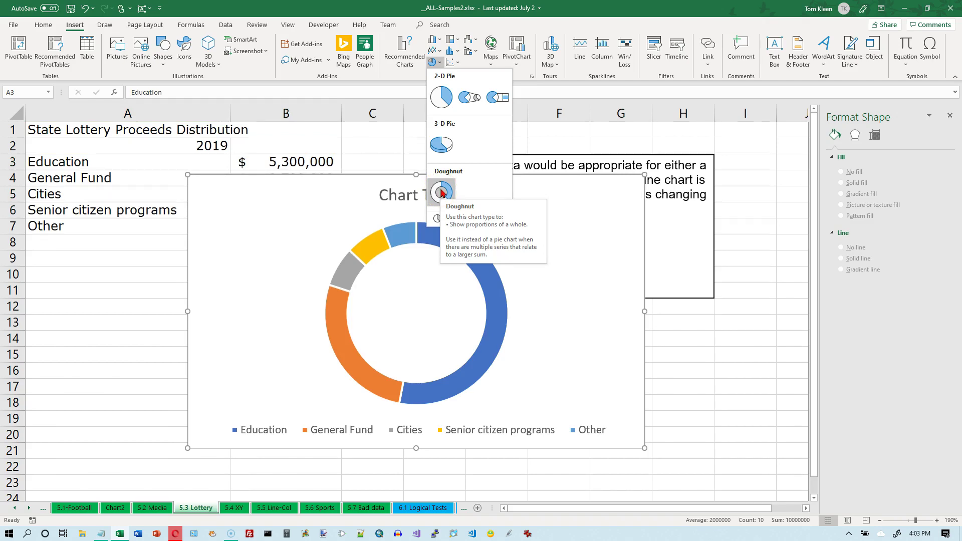
{"action": "left_click", "coordinate": [440, 99]}
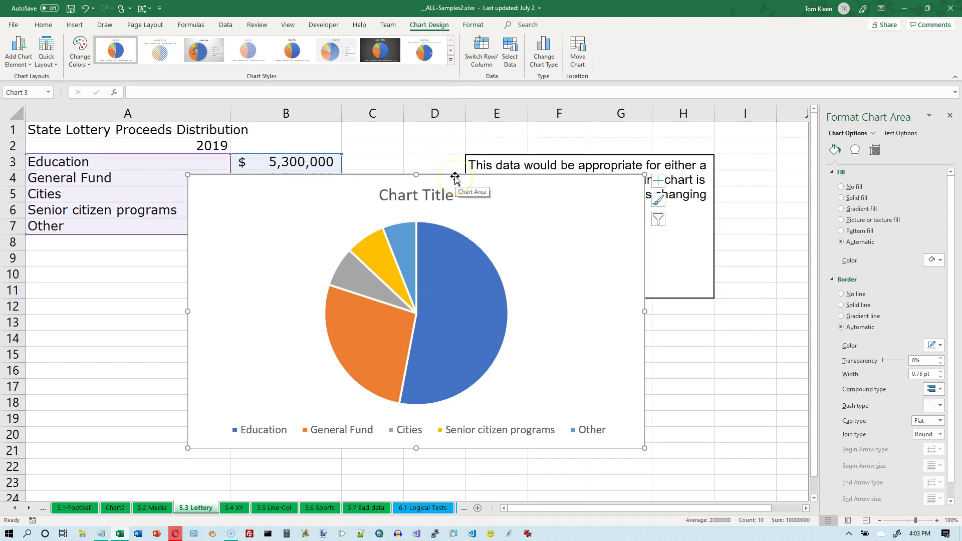
Move the pie chart to a new chart sheet of its own.
{"action": "left_click", "coordinate": [576, 47]}
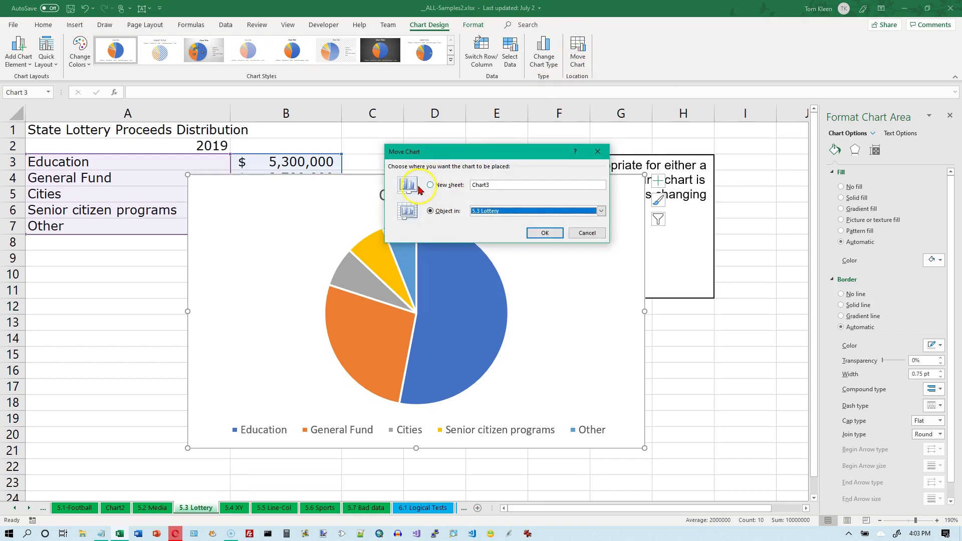
{"action": "left_click", "coordinate": [427, 185]}
{"action": "left_click", "coordinate": [545, 233]}
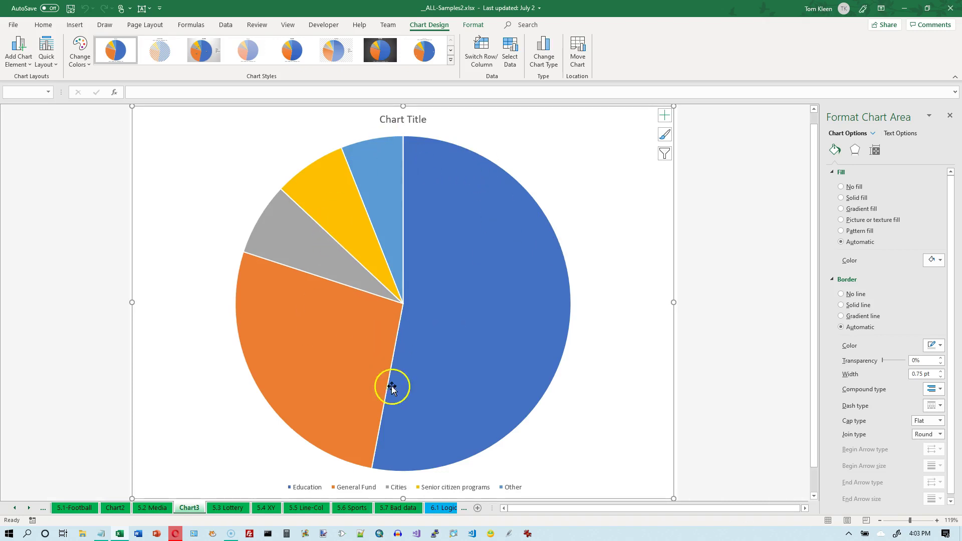
Delete the legend beneath the pie chart.
{"action": "left_click", "coordinate": [366, 490]}
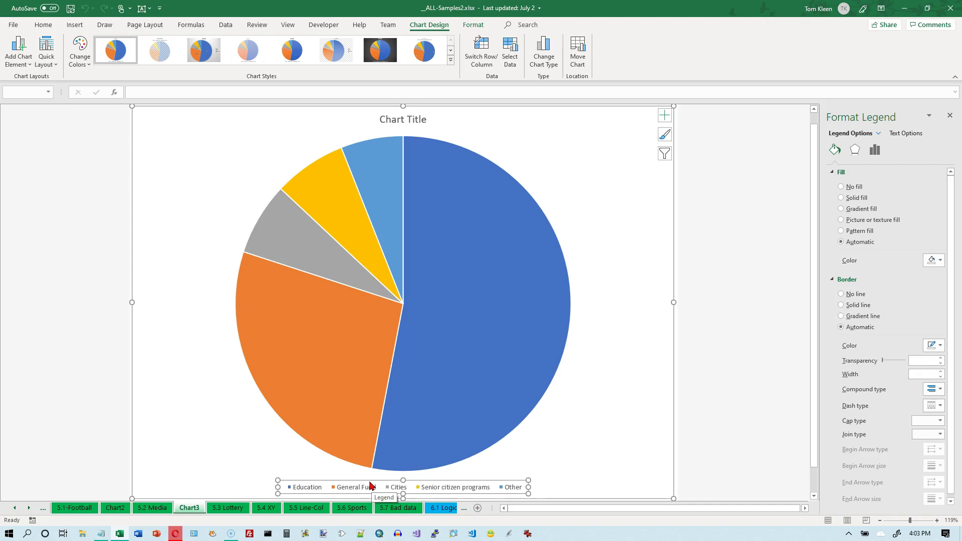
{"action": "mouse_move", "coordinate": [547, 206]}
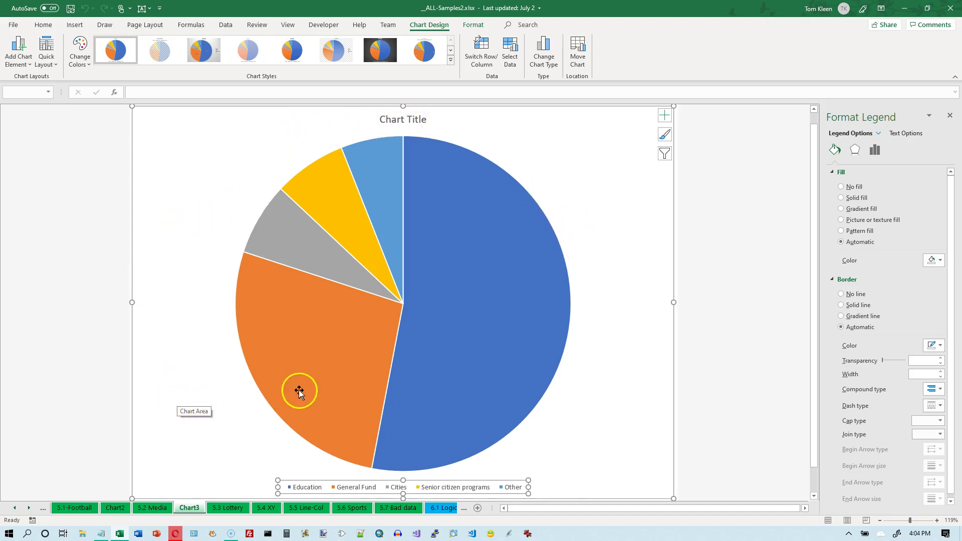
{"action": "mouse_move", "coordinate": [370, 437]}
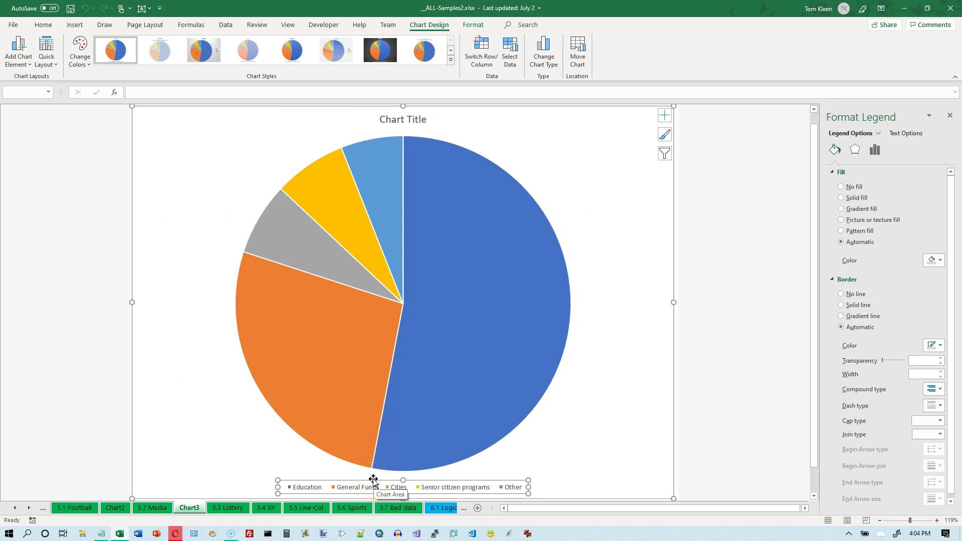
{"action": "mouse_move", "coordinate": [423, 322]}
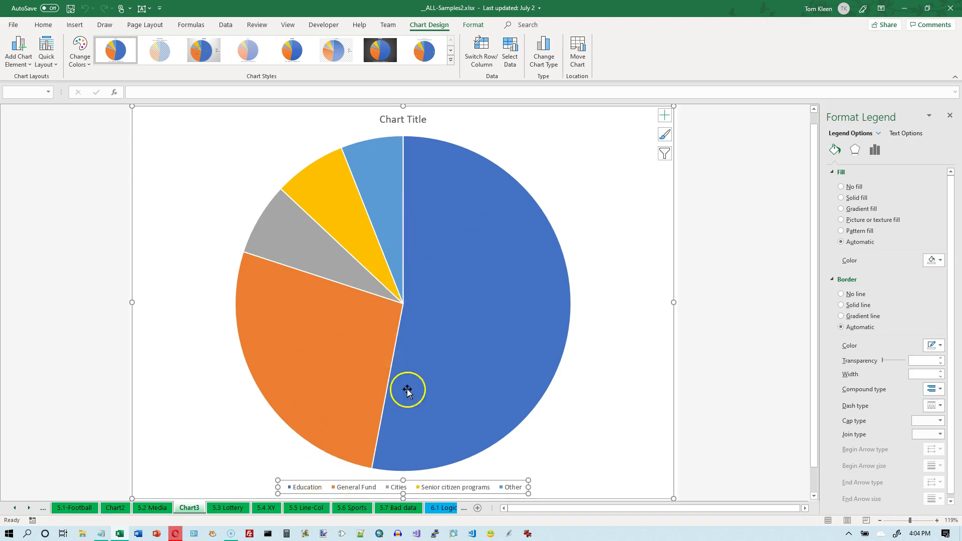
{"action": "left_click", "coordinate": [345, 483]}
{"action": "key", "text": "Delete"}
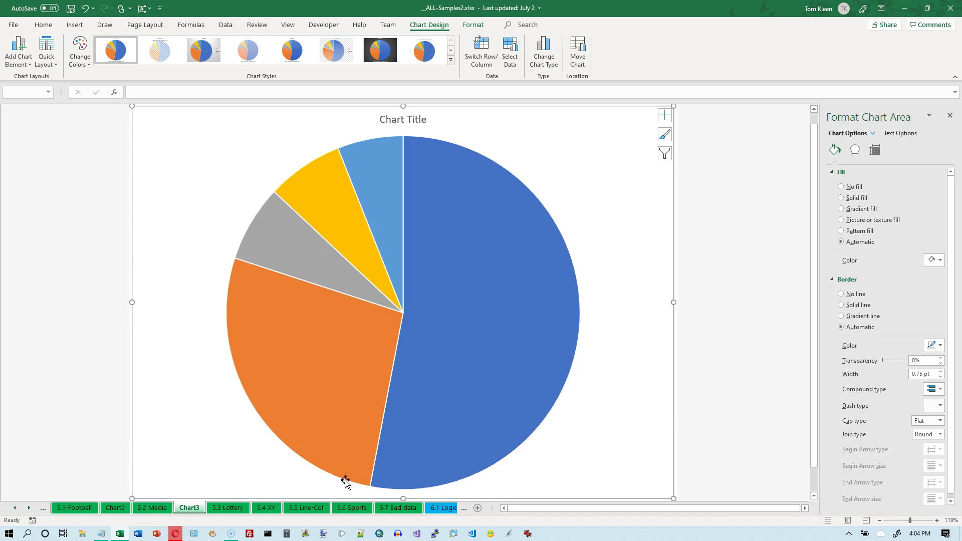
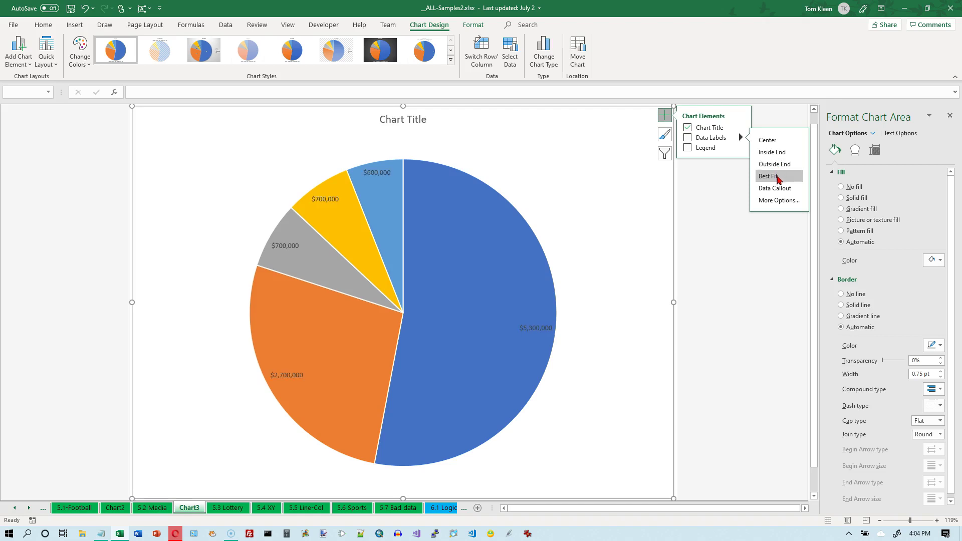
Add data labels to the pie slices and set their label position to Outside End.
{"action": "left_click", "coordinate": [779, 191]}
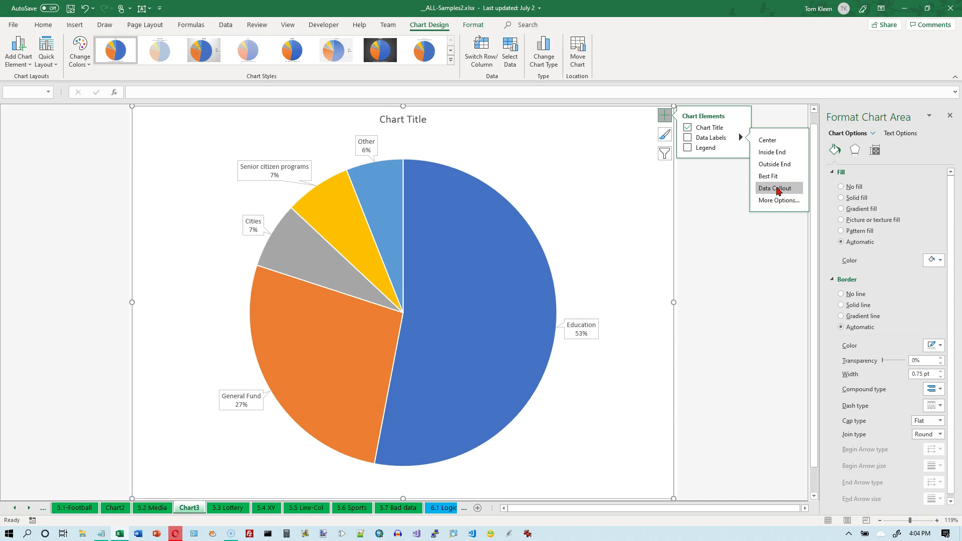
{"action": "left_click", "coordinate": [777, 201]}
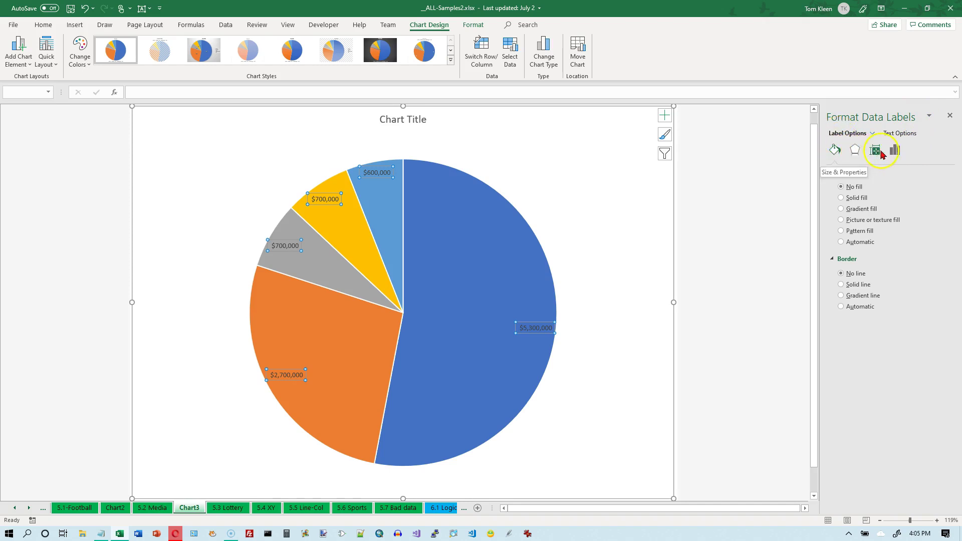
{"action": "left_click", "coordinate": [834, 151]}
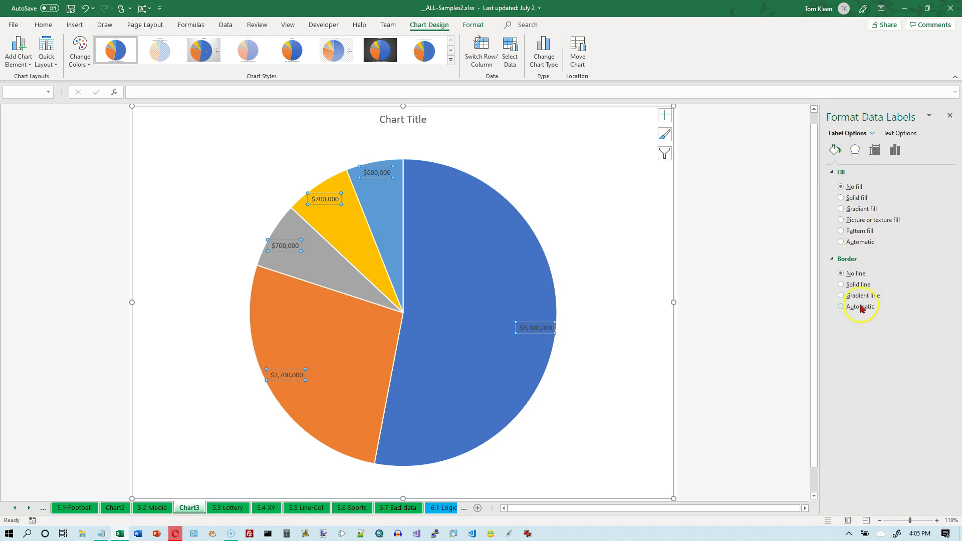
{"action": "left_click", "coordinate": [855, 150]}
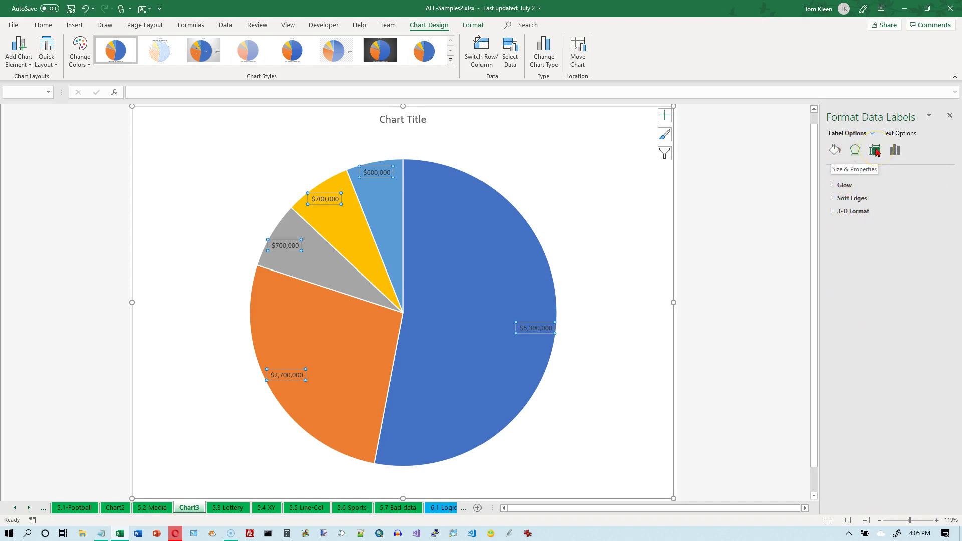
{"action": "left_click", "coordinate": [876, 151]}
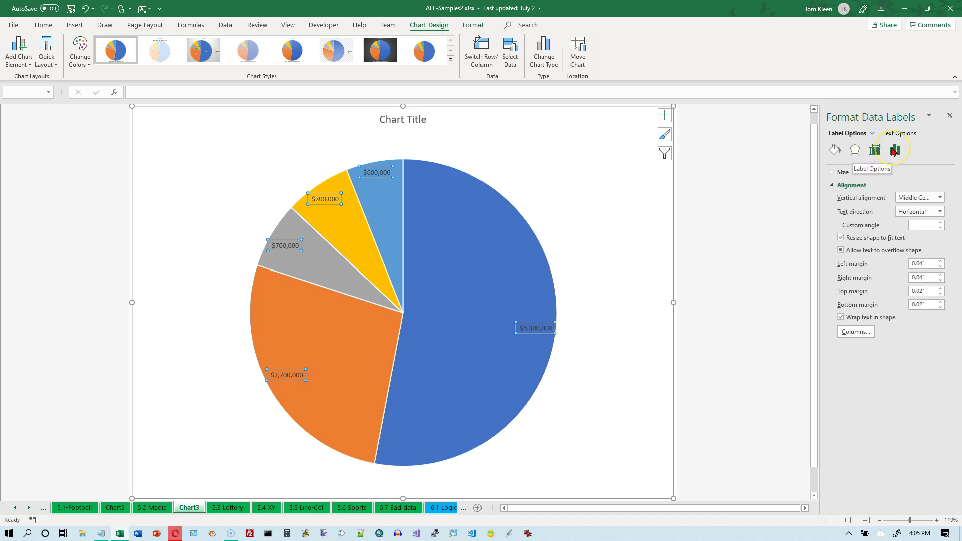
{"action": "left_click", "coordinate": [894, 151]}
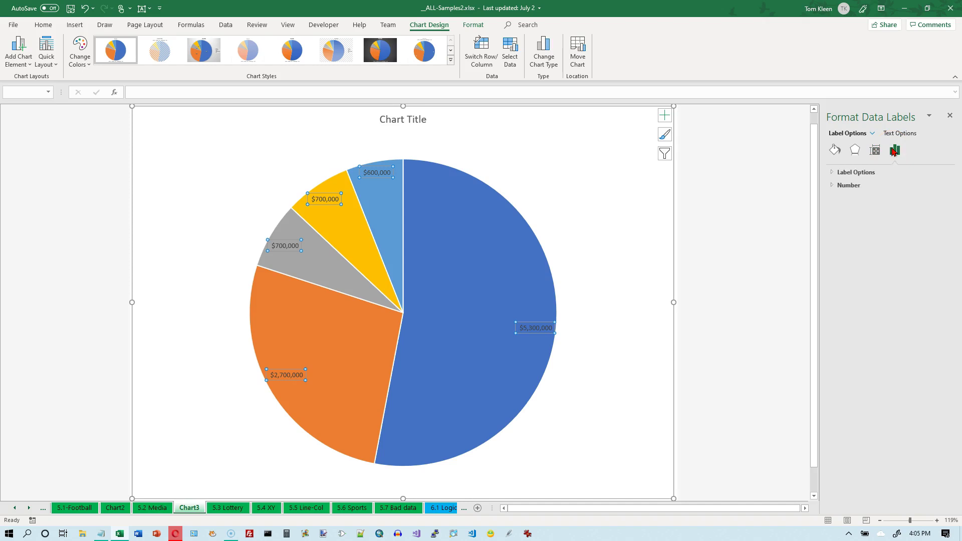
{"action": "left_click", "coordinate": [832, 172]}
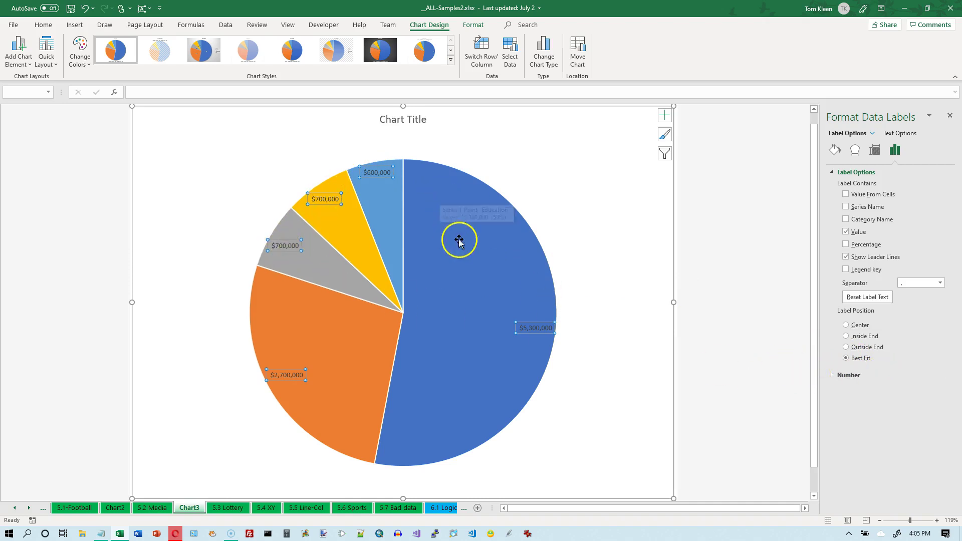
{"action": "left_click", "coordinate": [846, 347]}
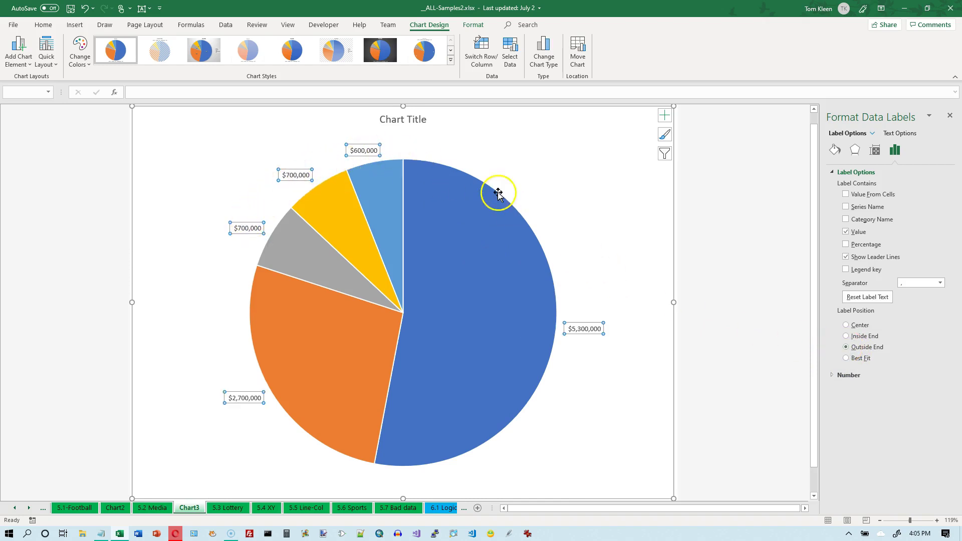
Include the category name and percentage alongside the value in the pie chart's data labels.
{"action": "left_click", "coordinate": [846, 207]}
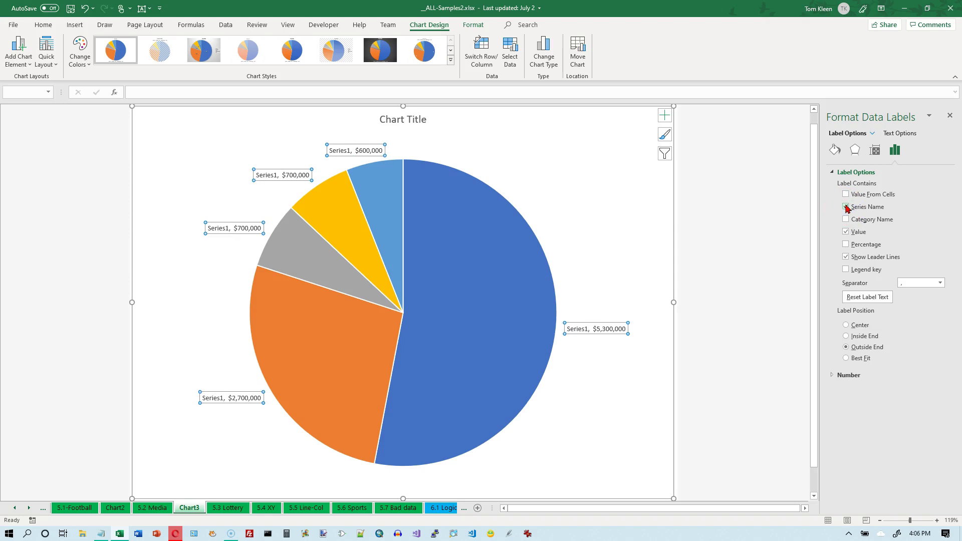
{"action": "left_click", "coordinate": [846, 207]}
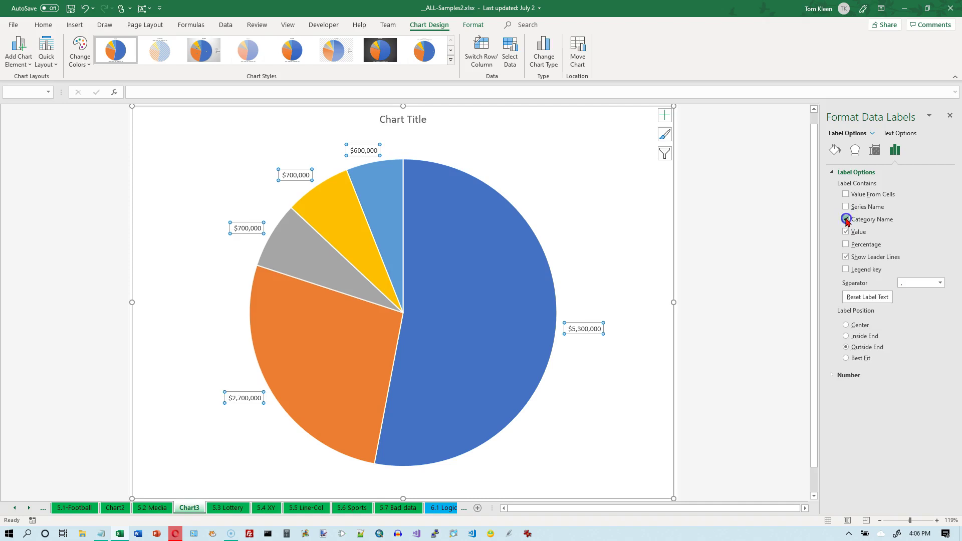
{"action": "left_click", "coordinate": [846, 219]}
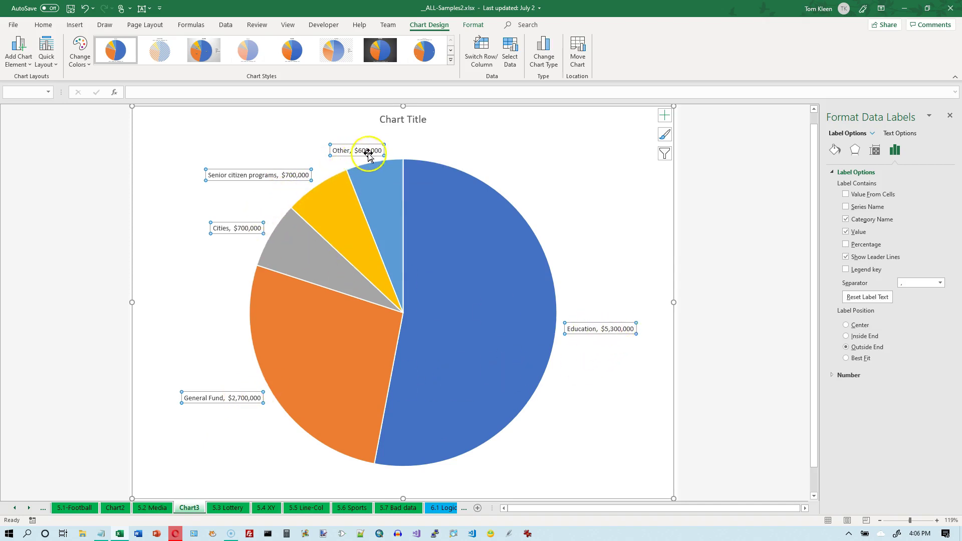
{"action": "left_click", "coordinate": [846, 245]}
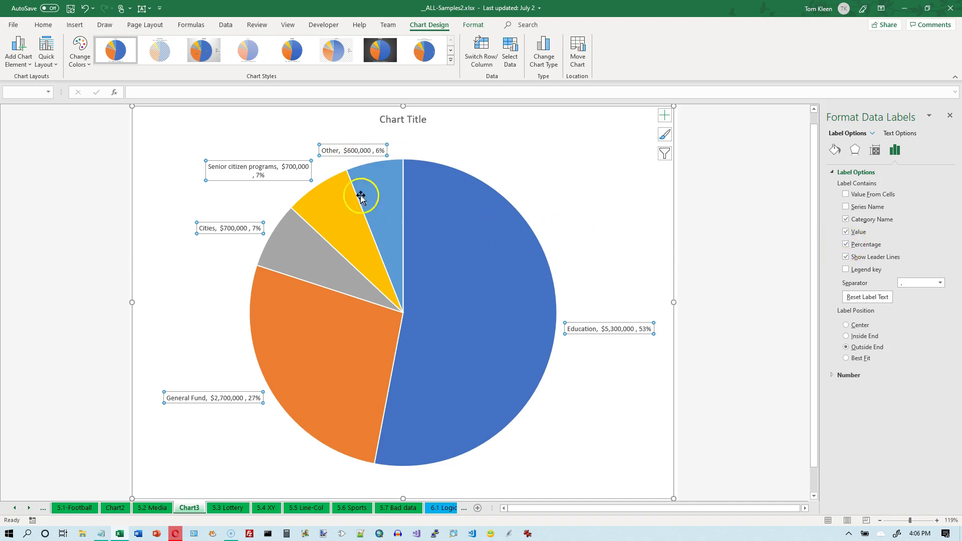
Widen the Senior citizen programs label so its text fits on one line, and remove the value from that label only.
{"action": "left_click", "coordinate": [207, 179]}
{"action": "left_click_drag", "start_coordinate": [206, 180], "coordinate": [190, 181]}
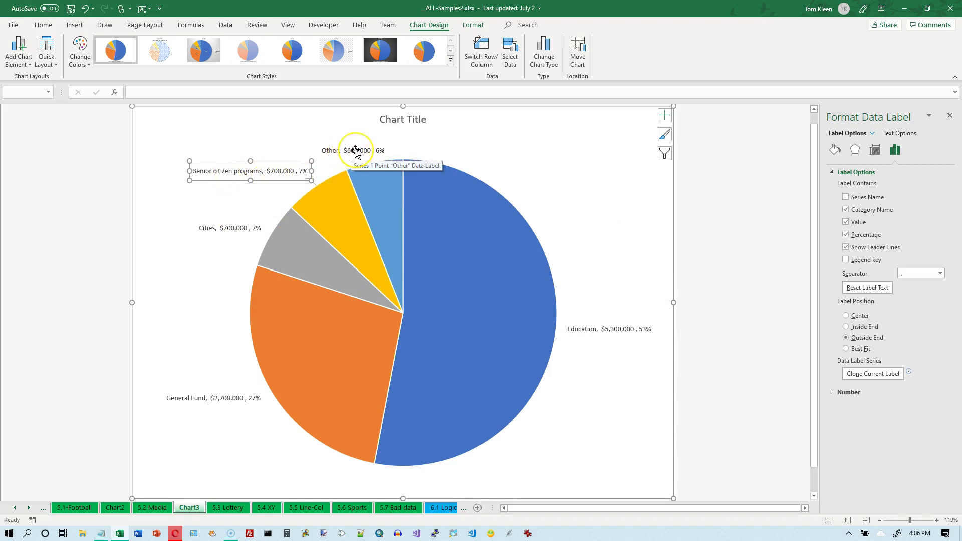
{"action": "left_click", "coordinate": [390, 150]}
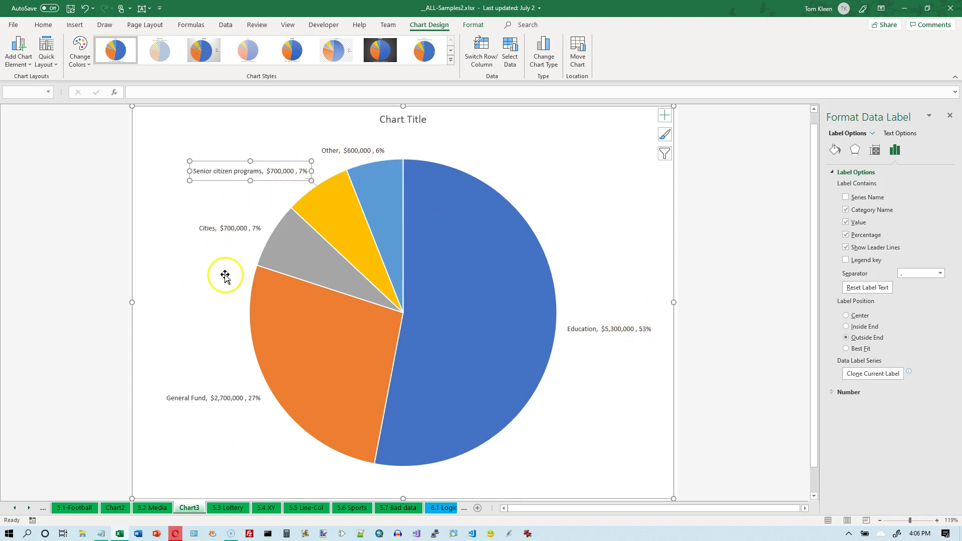
{"action": "left_click", "coordinate": [846, 223]}
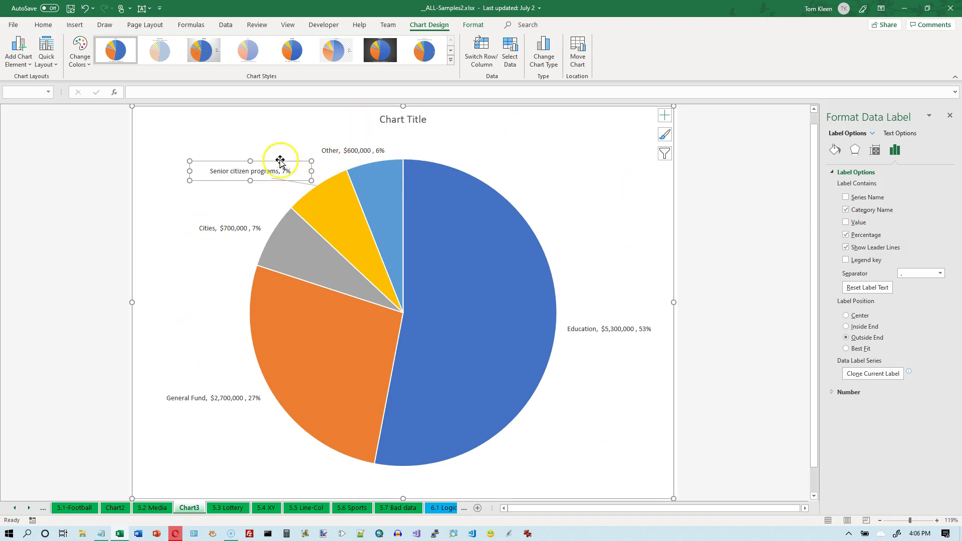
{"action": "left_click", "coordinate": [619, 131]}
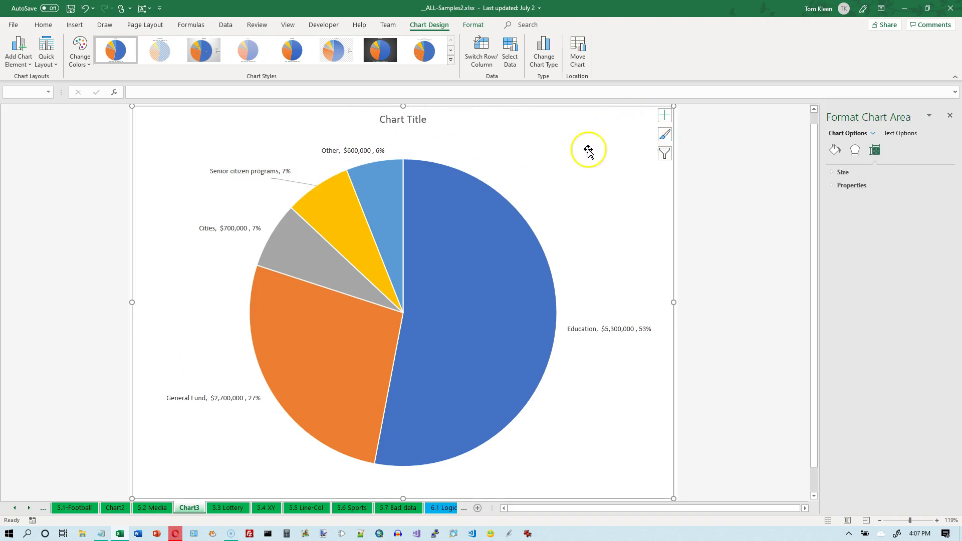
{"action": "left_click", "coordinate": [351, 150]}
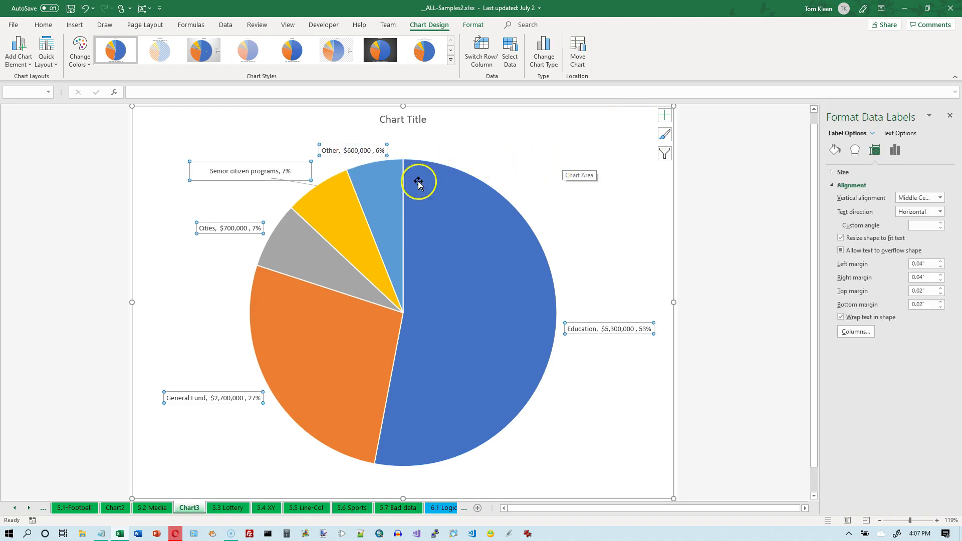
{"action": "left_click", "coordinate": [357, 151]}
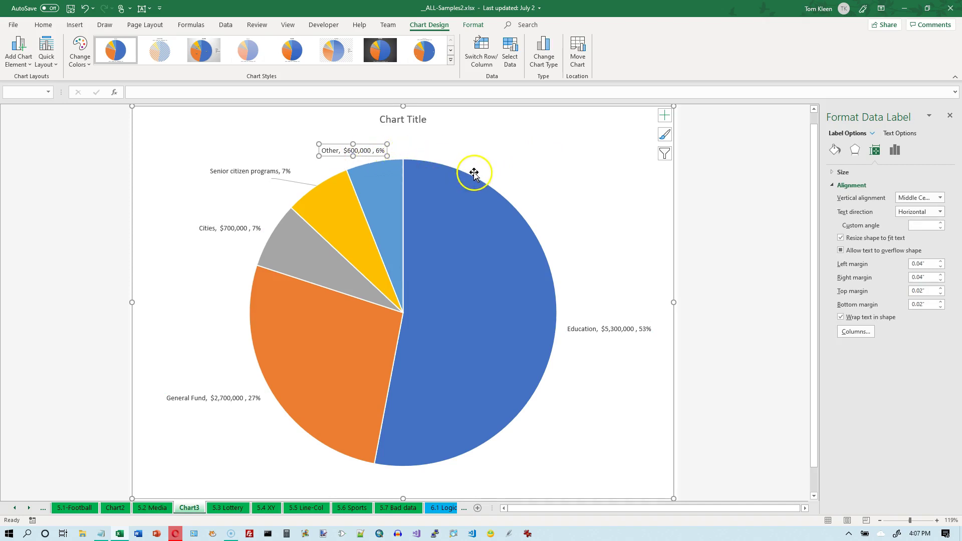
{"action": "left_click", "coordinate": [593, 142]}
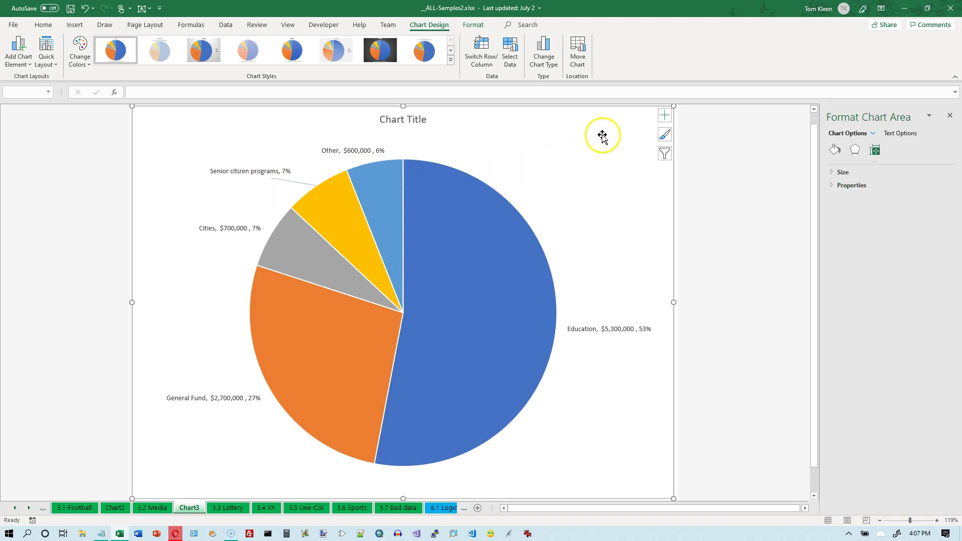
Remove the value from all of the pie chart's data labels, keeping the category name and percentage.
{"action": "left_click", "coordinate": [351, 157]}
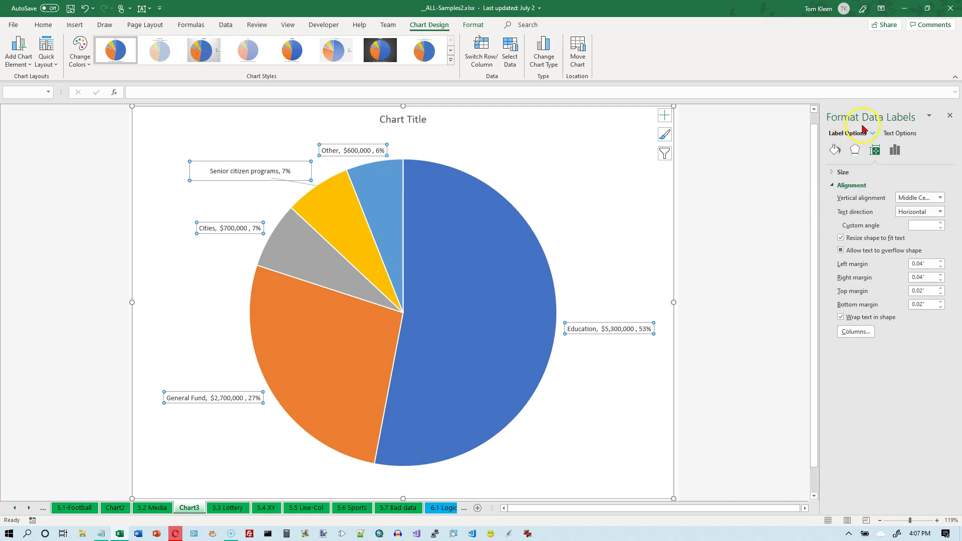
{"action": "left_click", "coordinate": [894, 151]}
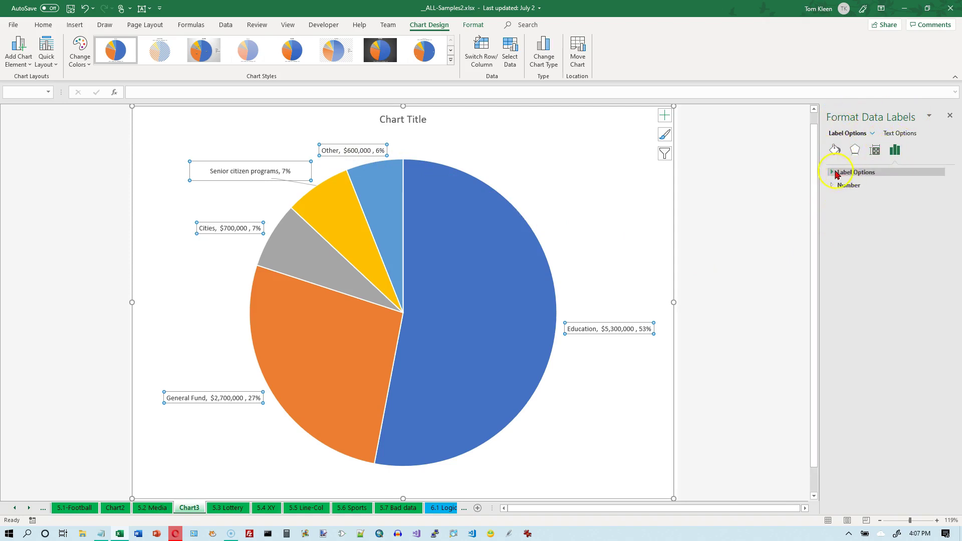
{"action": "left_click", "coordinate": [833, 172]}
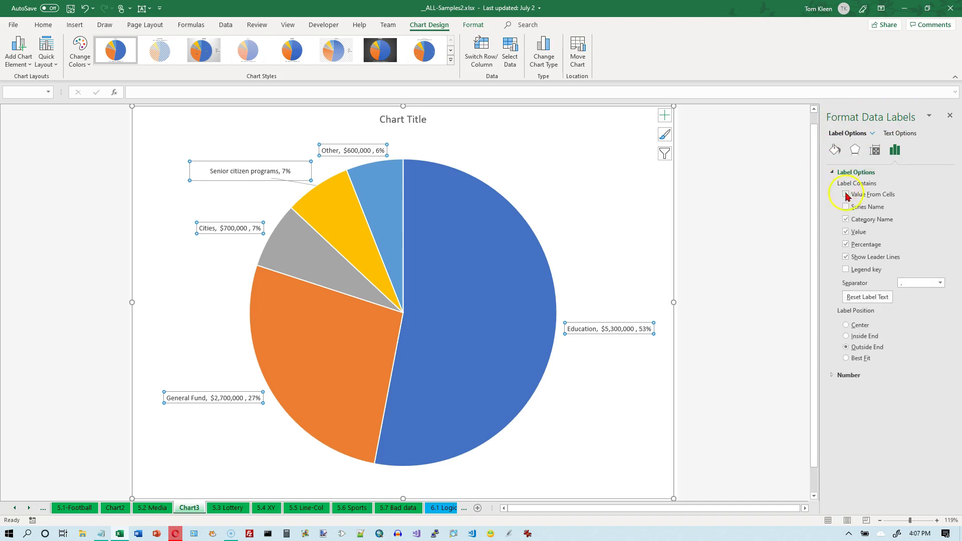
{"action": "left_click", "coordinate": [846, 232]}
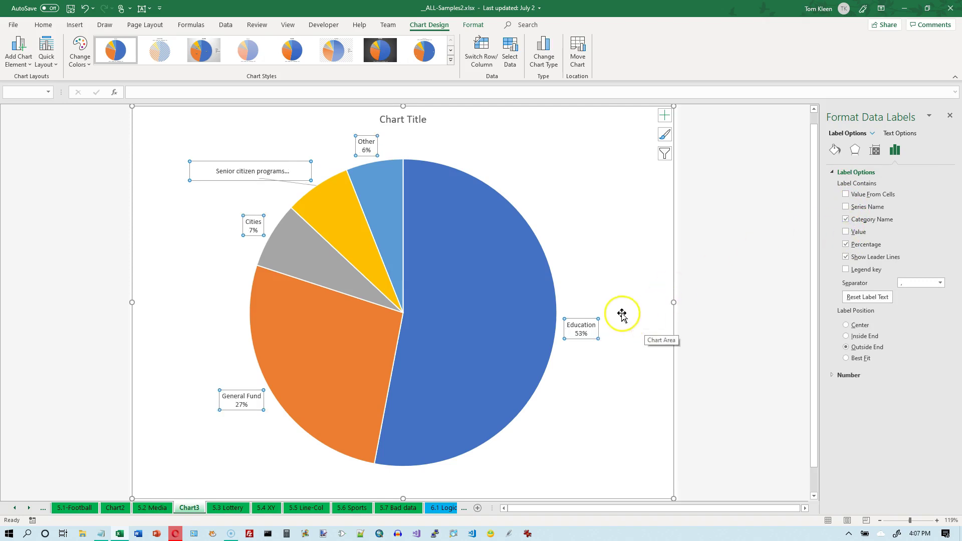
Enlarge the Senior citizen programs label to fit its name and percentage on two lines, and move it up away from the pie.
{"action": "left_click", "coordinate": [190, 180]}
{"action": "left_click_drag", "start_coordinate": [190, 180], "coordinate": [147, 182]}
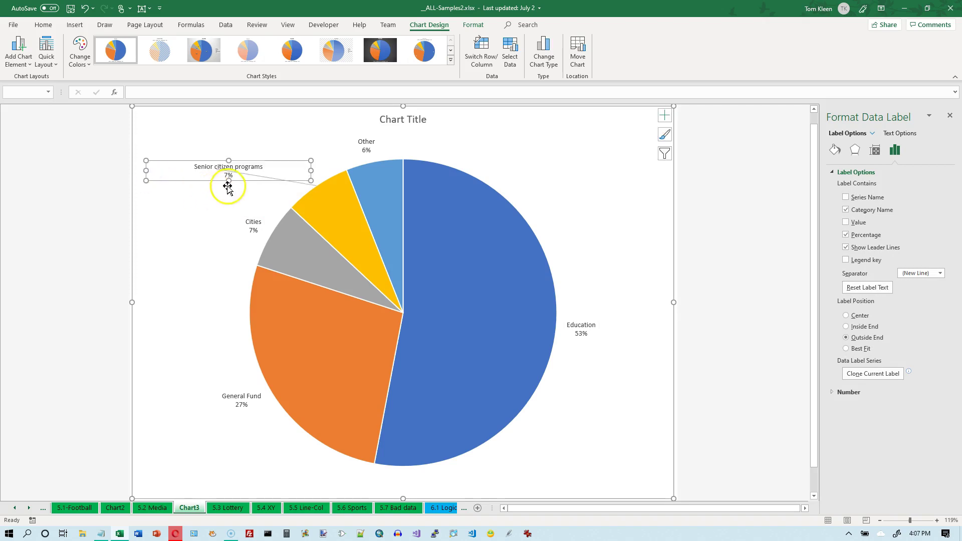
{"action": "left_click_drag", "start_coordinate": [229, 180], "coordinate": [229, 188]}
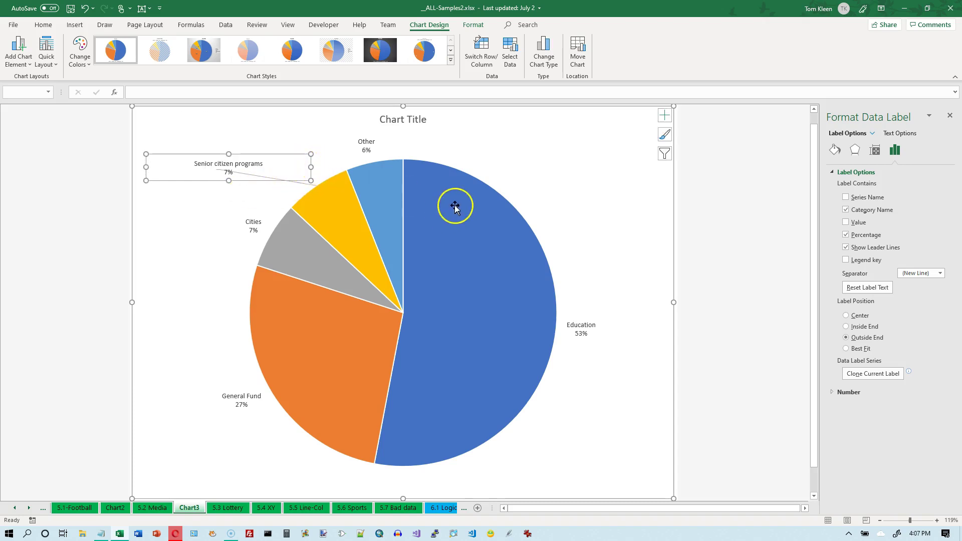
{"action": "mouse_move", "coordinate": [517, 248]}
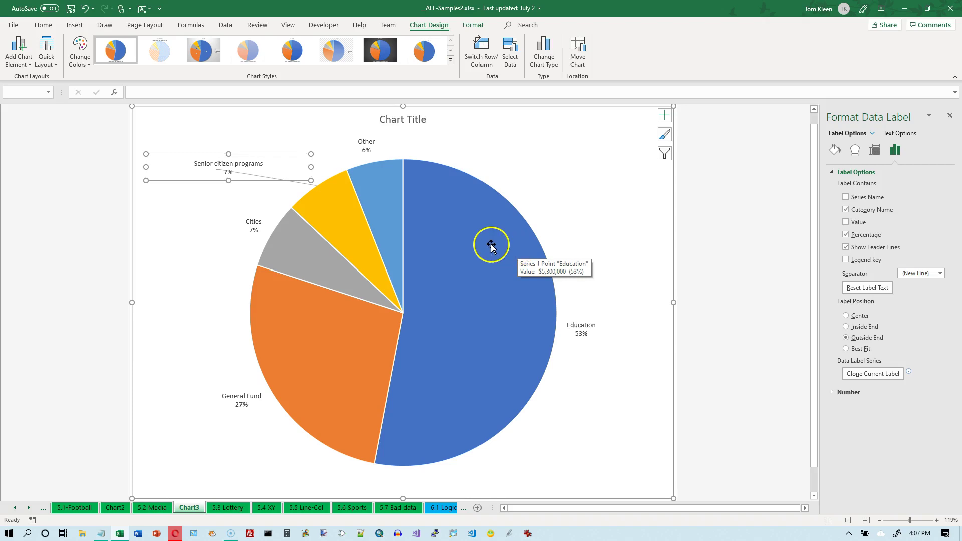
{"action": "mouse_move", "coordinate": [370, 217]}
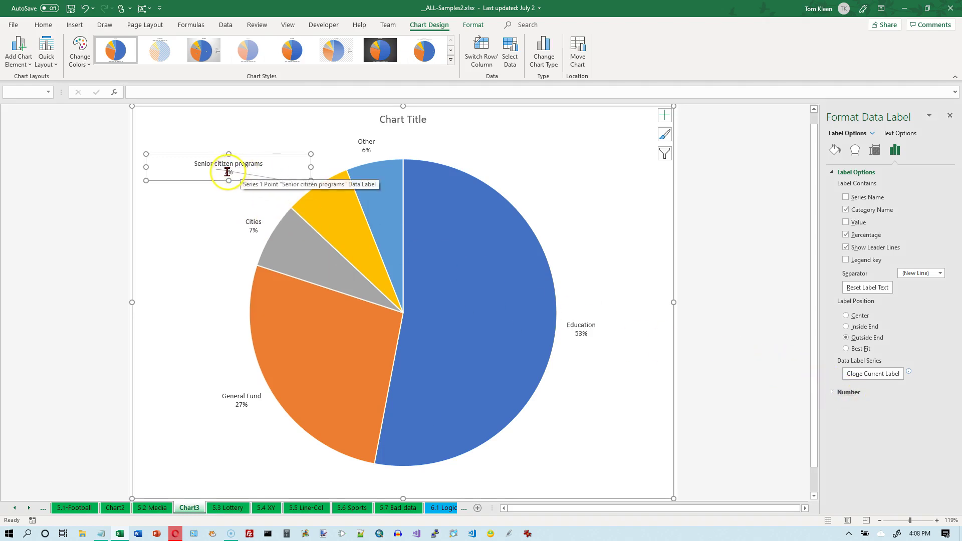
{"action": "left_click_drag", "start_coordinate": [260, 154], "coordinate": [256, 135]}
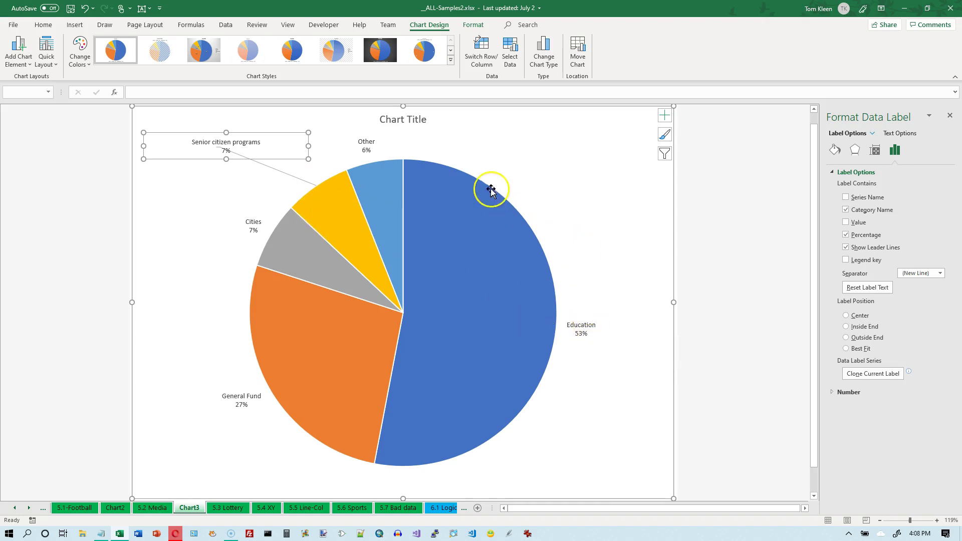
Try moving the Education label outward from its slice, and undo that move.
{"action": "left_click", "coordinate": [582, 327]}
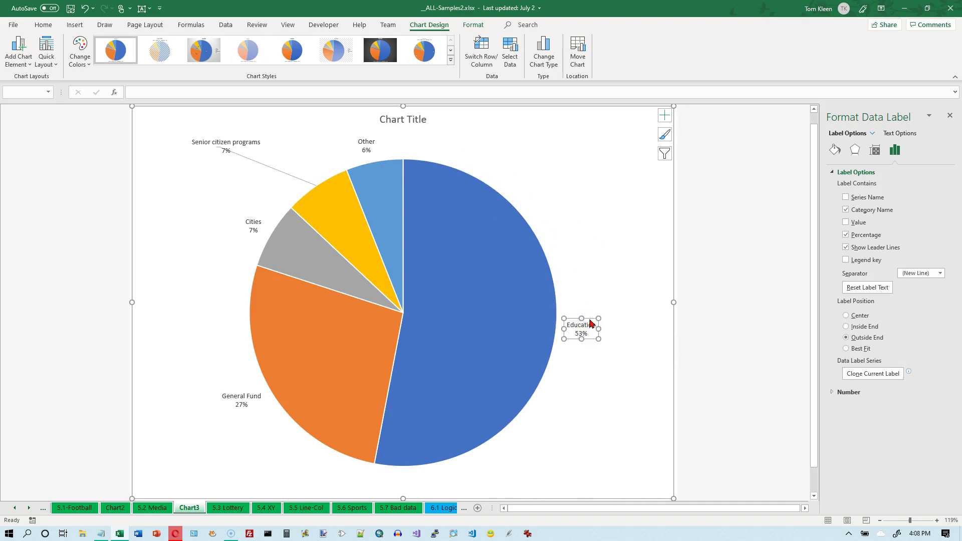
{"action": "left_click_drag", "start_coordinate": [591, 323], "coordinate": [610, 314]}
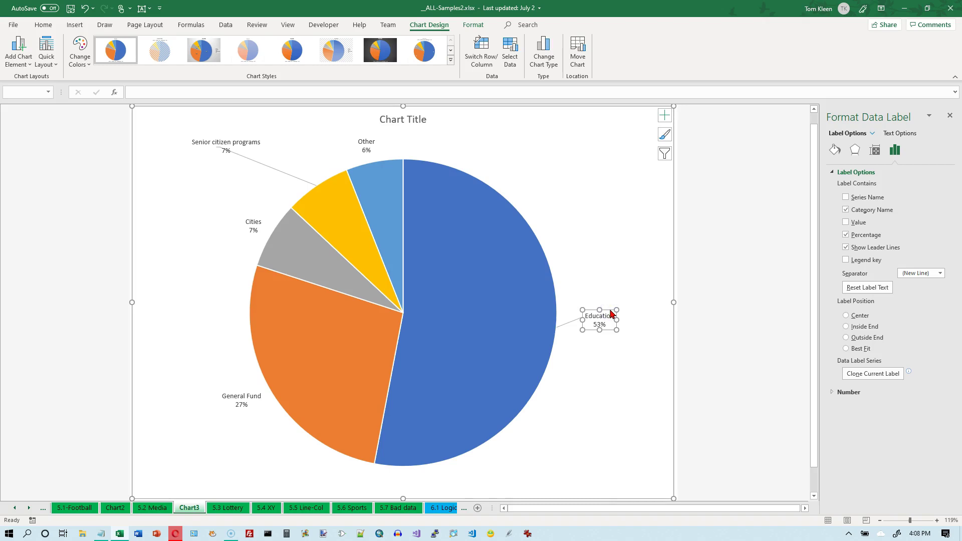
{"action": "left_click", "coordinate": [85, 9]}
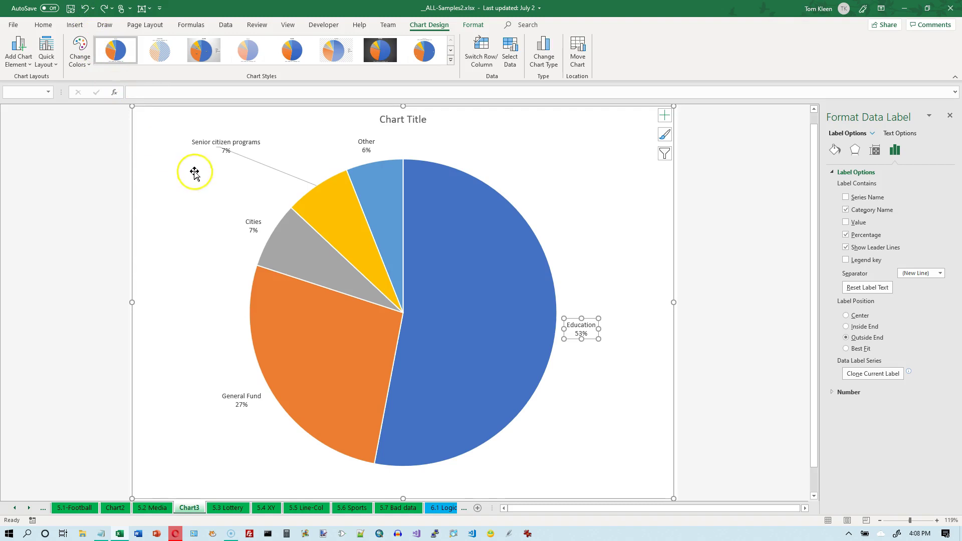
{"action": "left_click", "coordinate": [240, 154]}
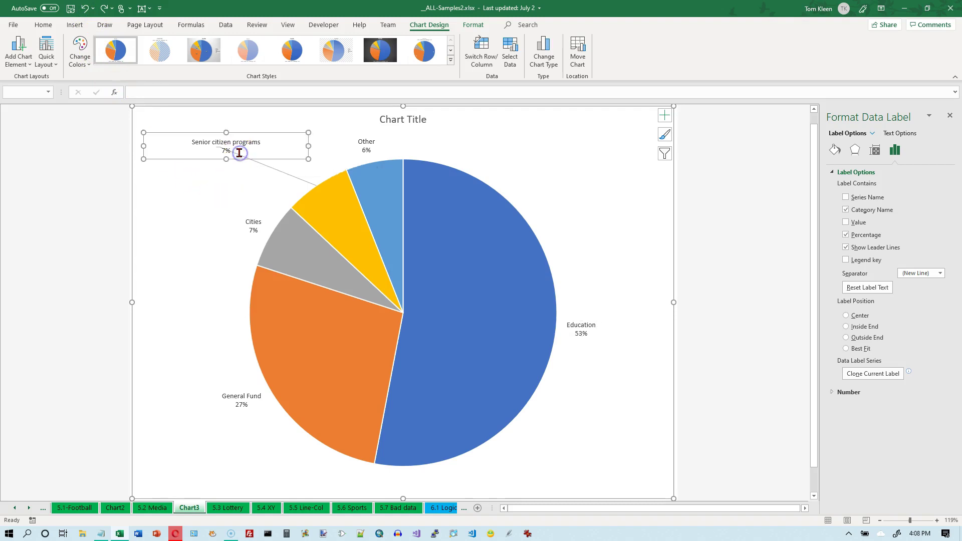
{"action": "left_click", "coordinate": [263, 165]}
{"action": "left_click", "coordinate": [420, 120]}
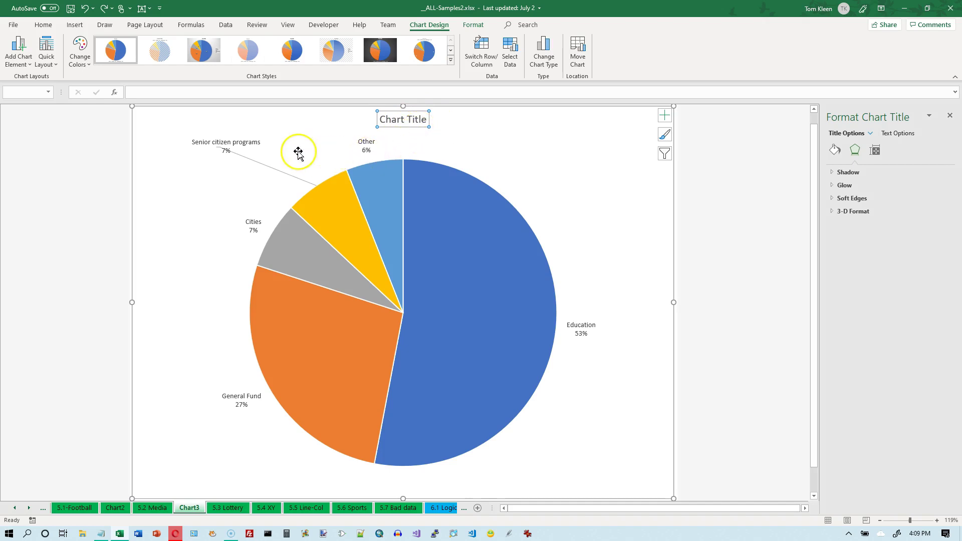
{"action": "left_click", "coordinate": [876, 150]}
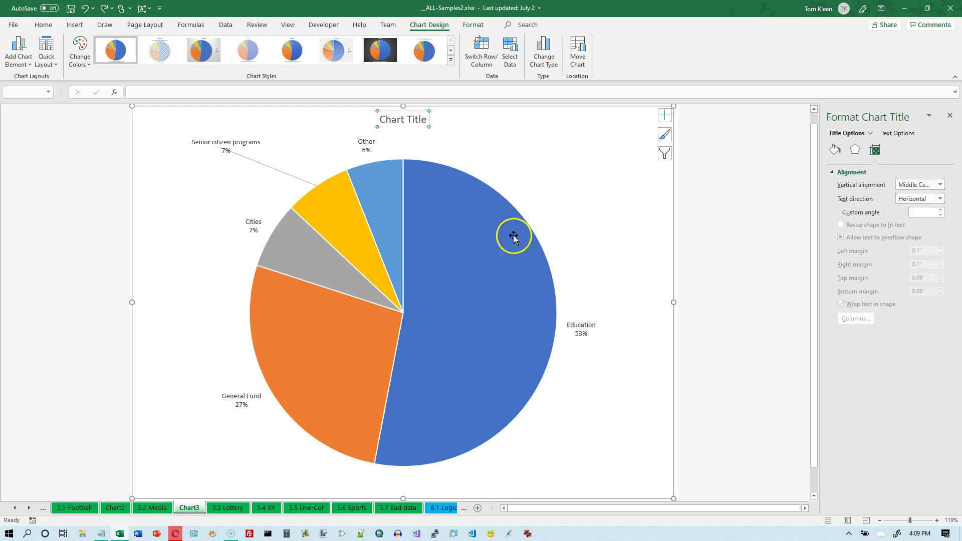
Format the numbers in all data labels as Percentage with 1 decimal place.
{"action": "left_click", "coordinate": [368, 148]}
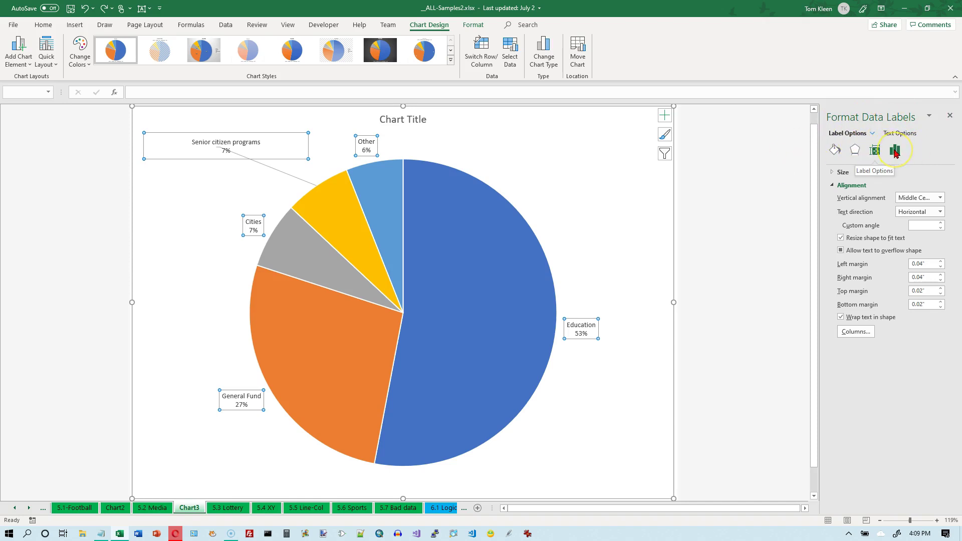
{"action": "left_click", "coordinate": [895, 150]}
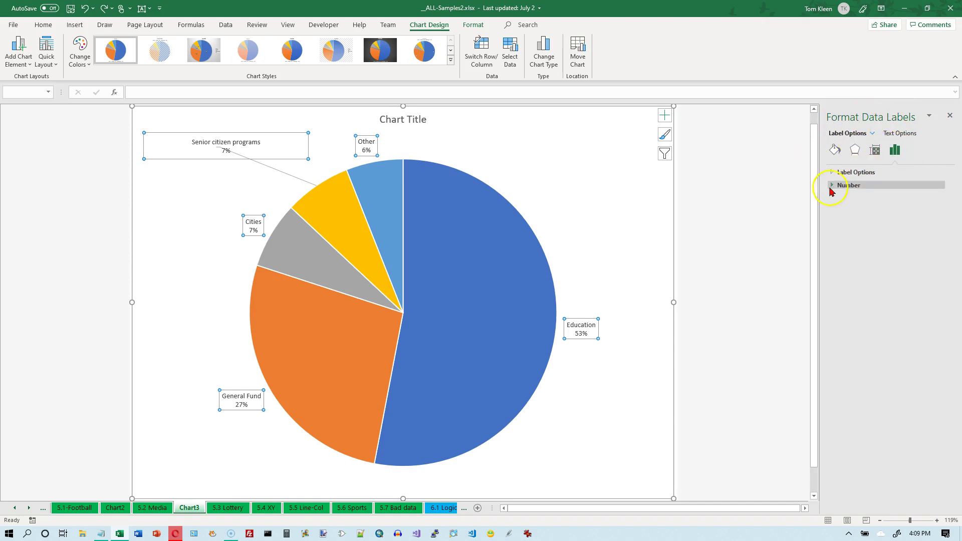
{"action": "left_click", "coordinate": [831, 186]}
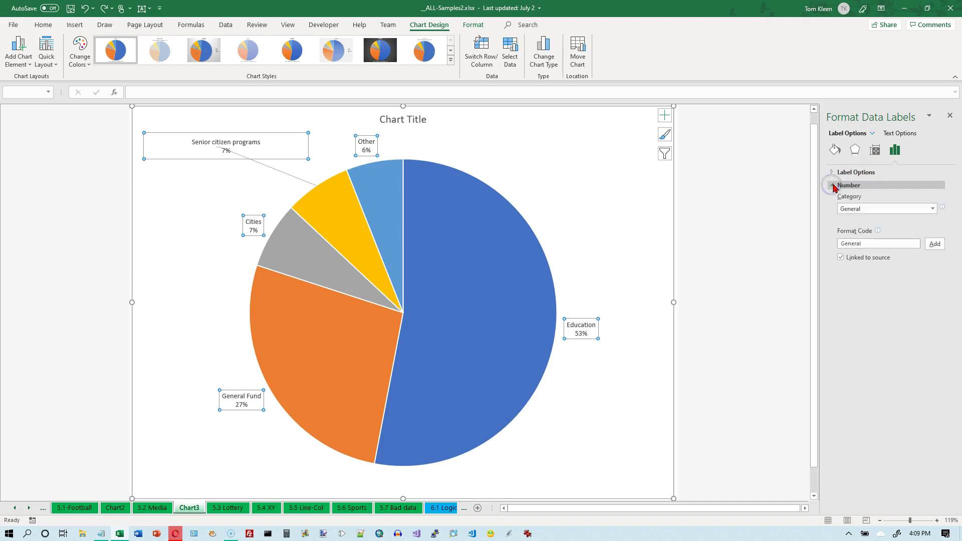
{"action": "left_click", "coordinate": [932, 209]}
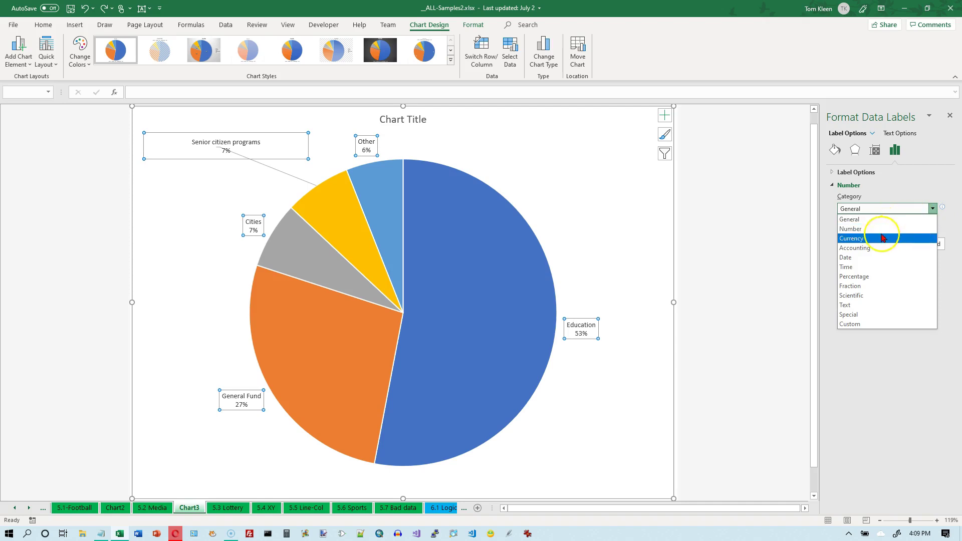
{"action": "left_click", "coordinate": [873, 276]}
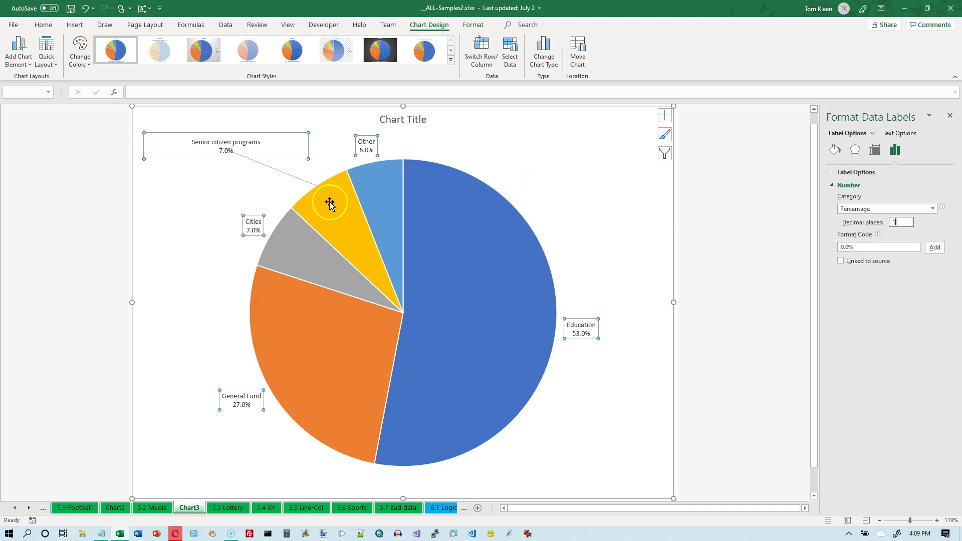
{"action": "mouse_move", "coordinate": [330, 203]}
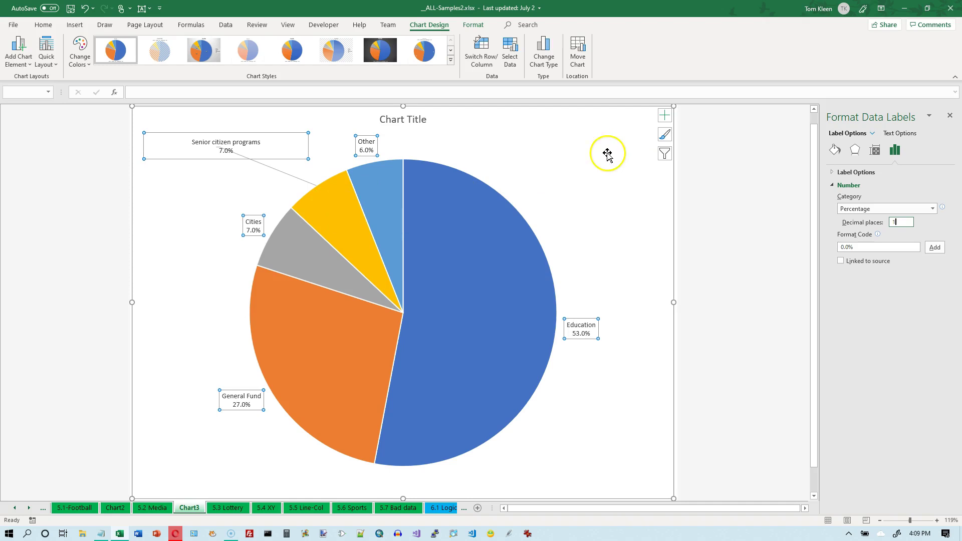
{"action": "left_click", "coordinate": [608, 128]}
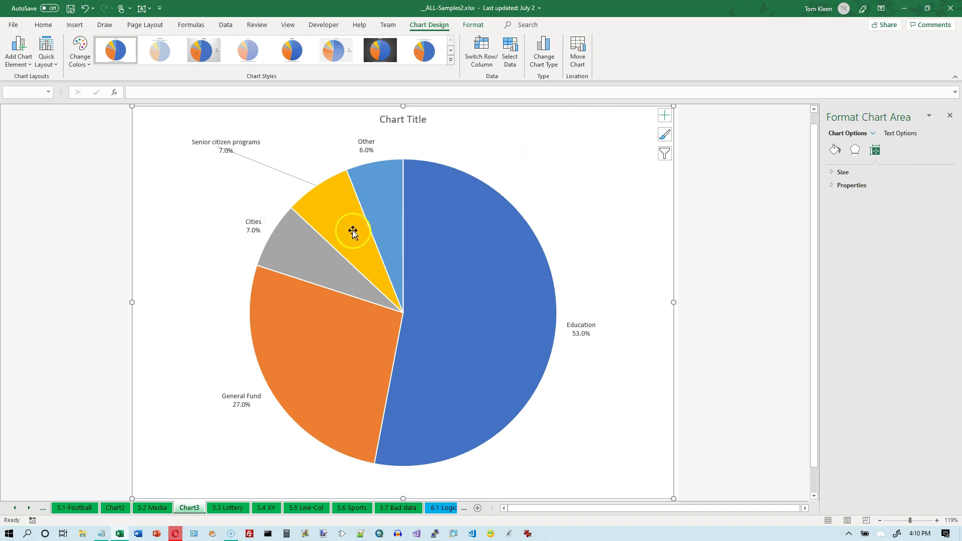
Pull only the Senior citizen programs slice out of the pie, to a point explosion of about 20%.
{"action": "mouse_move", "coordinate": [324, 217]}
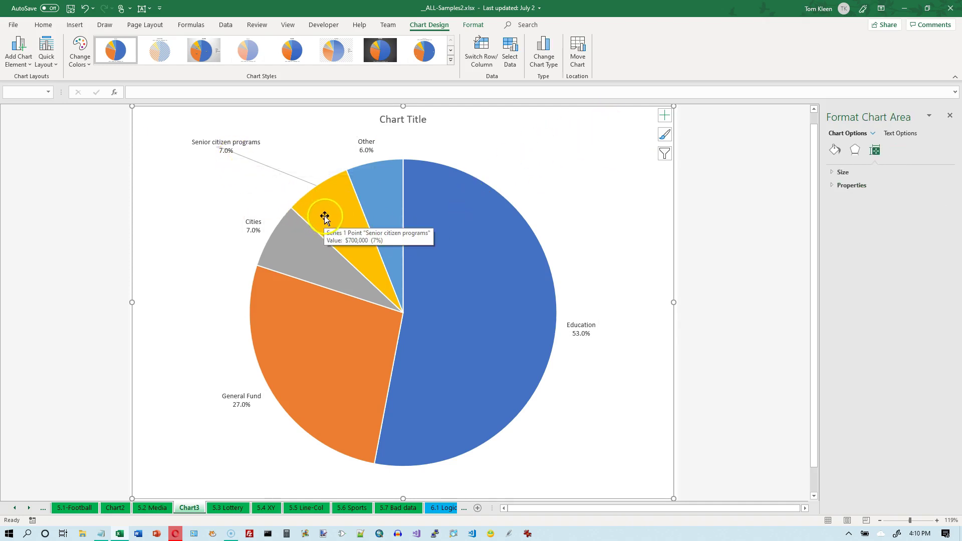
{"action": "left_click", "coordinate": [326, 217]}
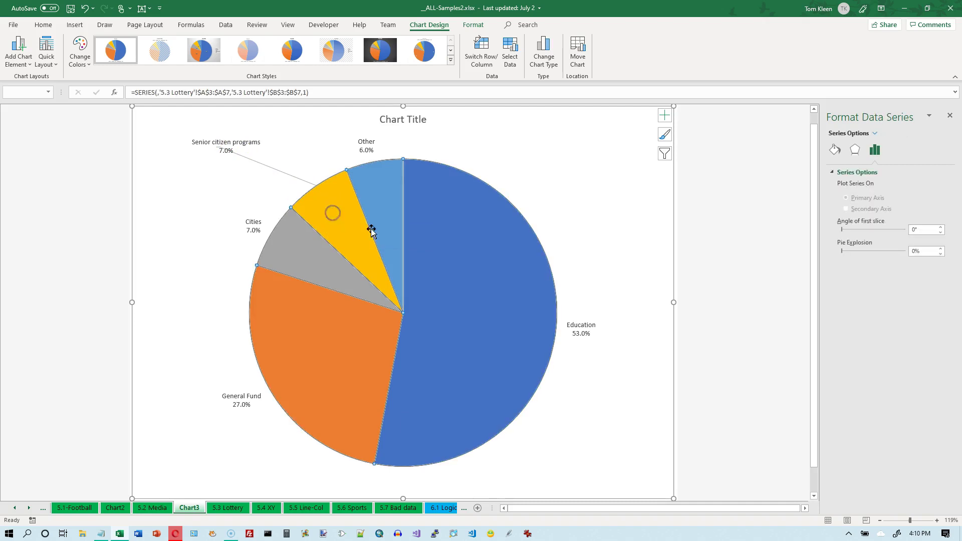
{"action": "mouse_move", "coordinate": [331, 212]}
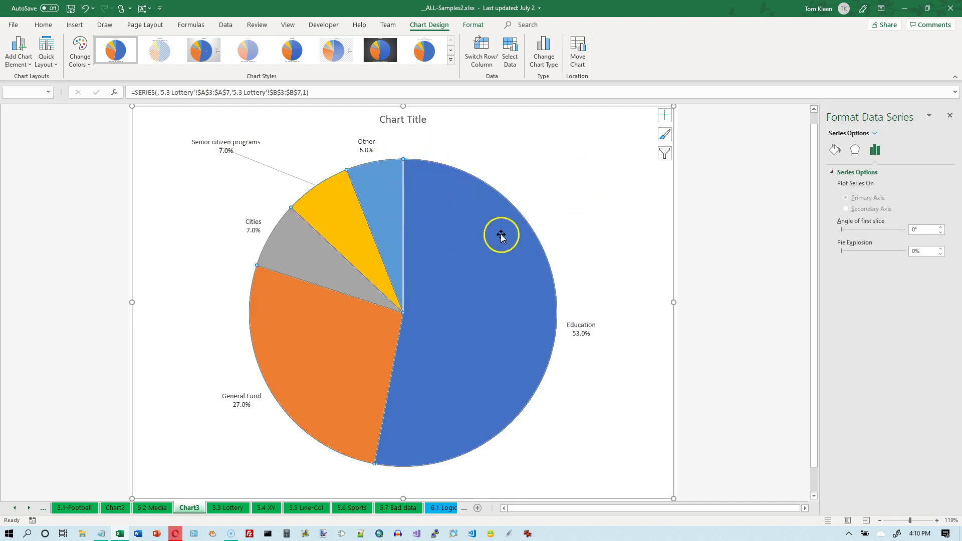
{"action": "left_click", "coordinate": [330, 210]}
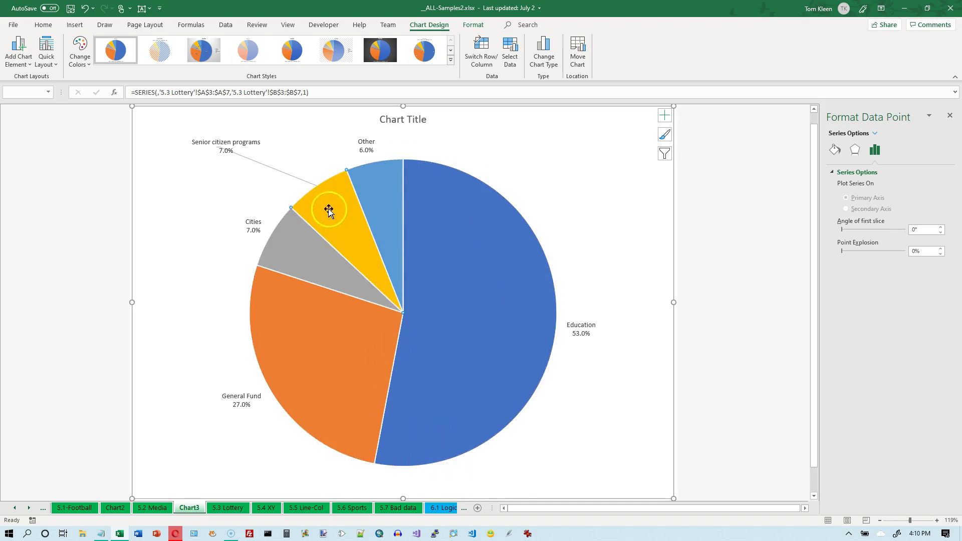
{"action": "mouse_move", "coordinate": [387, 296]}
{"action": "mouse_move", "coordinate": [334, 217]}
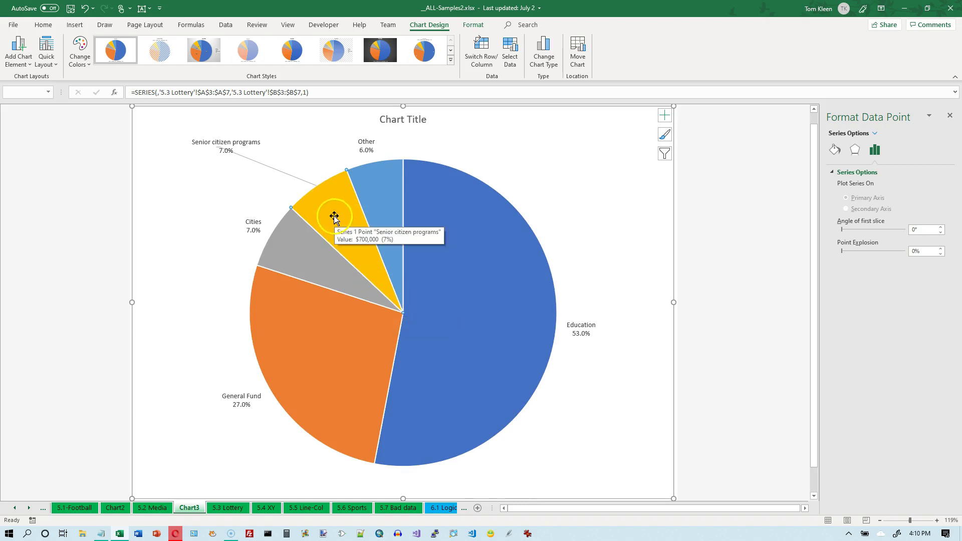
{"action": "left_click_drag", "start_coordinate": [332, 207], "coordinate": [315, 182]}
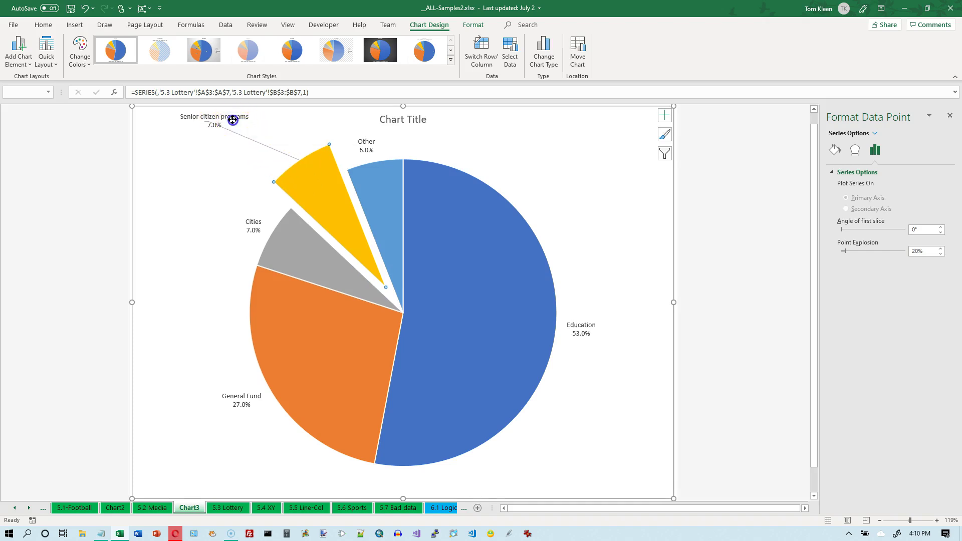
Move the Senior citizen programs label down slightly, closer to its pulled-out slice.
{"action": "left_click", "coordinate": [241, 129]}
{"action": "left_click", "coordinate": [199, 155]}
{"action": "left_click", "coordinate": [217, 123]}
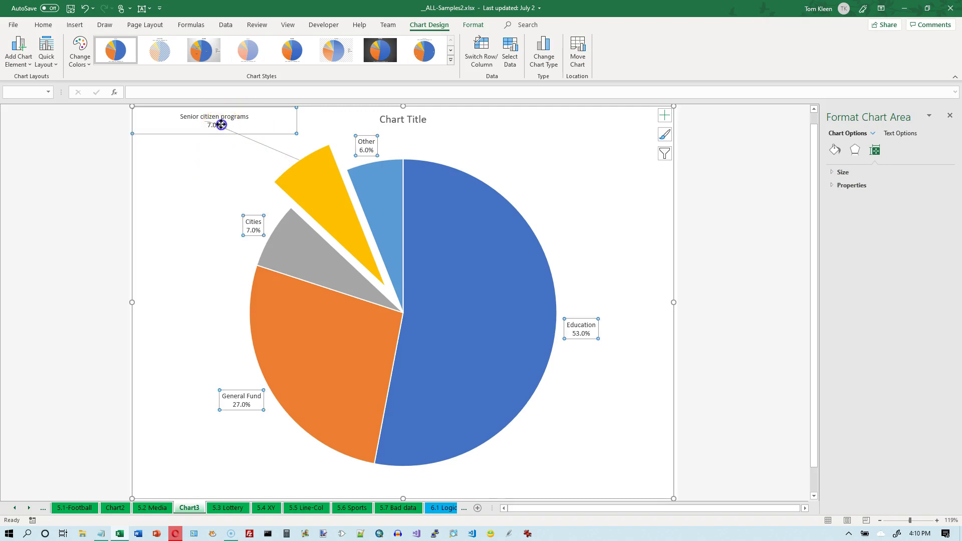
{"action": "left_click", "coordinate": [223, 131]}
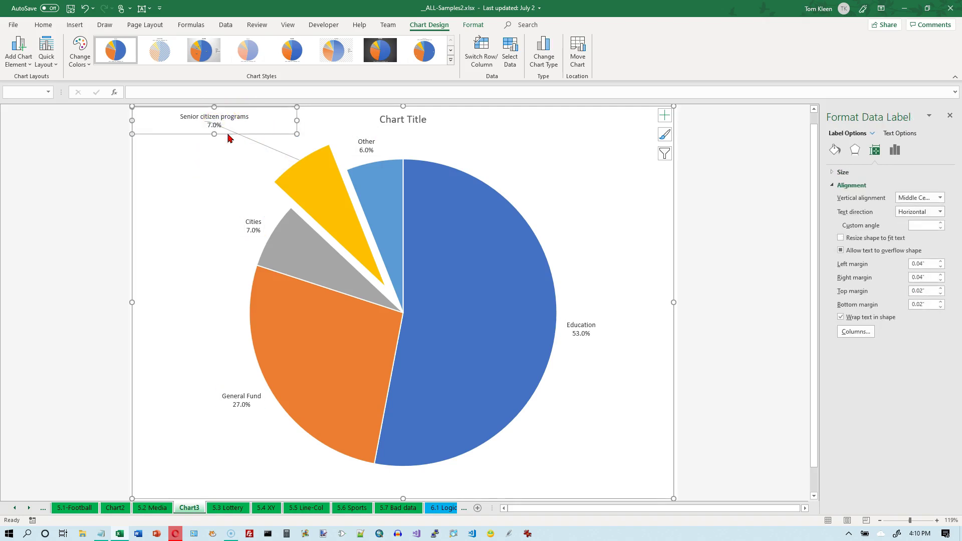
{"action": "left_click_drag", "start_coordinate": [229, 135], "coordinate": [228, 151]}
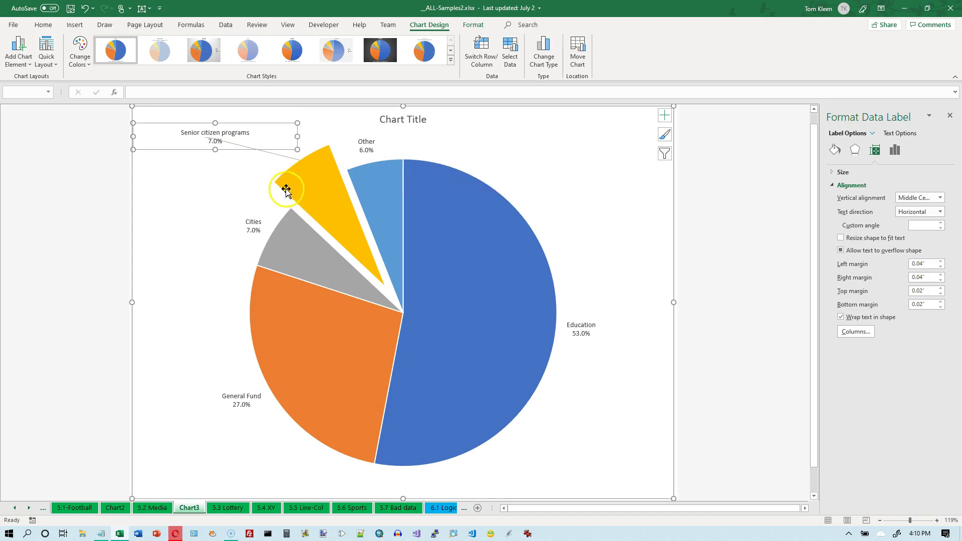
Try a red outline on all slices of the pie, and undo that outline.
{"action": "right_click", "coordinate": [313, 184]}
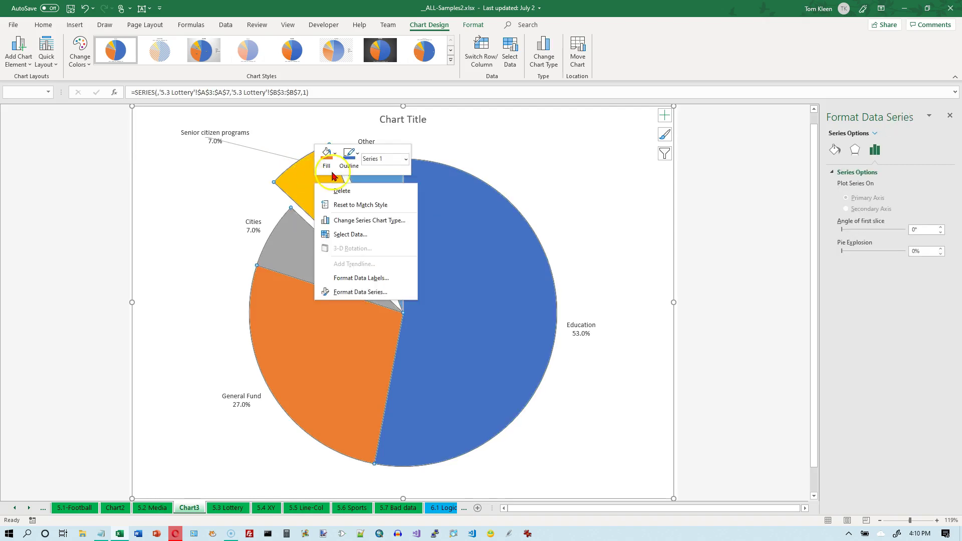
{"action": "left_click", "coordinate": [356, 159]}
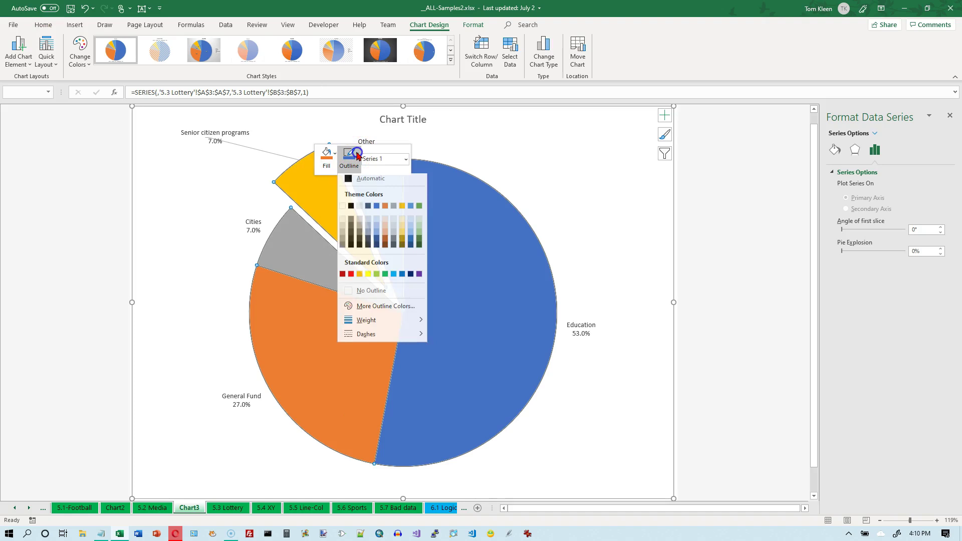
{"action": "left_click", "coordinate": [351, 277]}
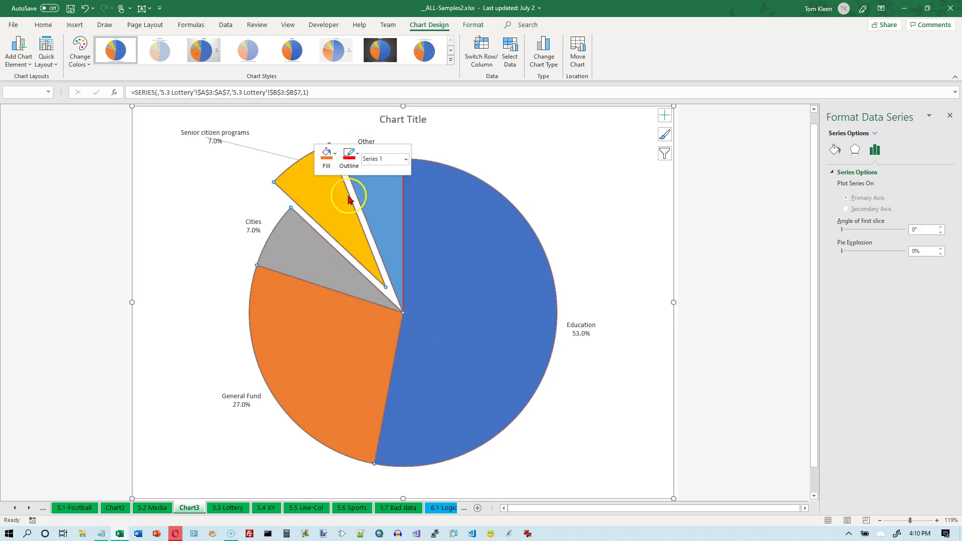
{"action": "left_click", "coordinate": [334, 154]}
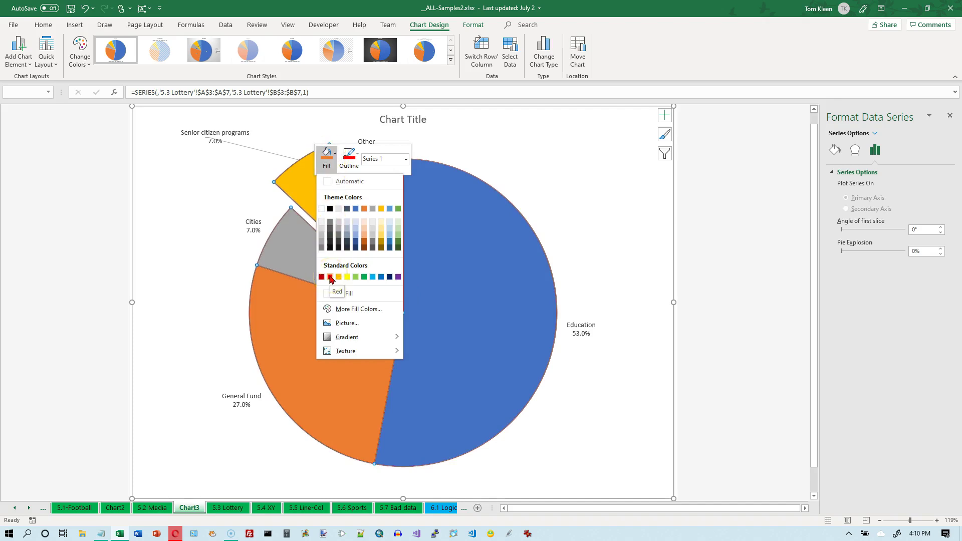
{"action": "left_click", "coordinate": [489, 143]}
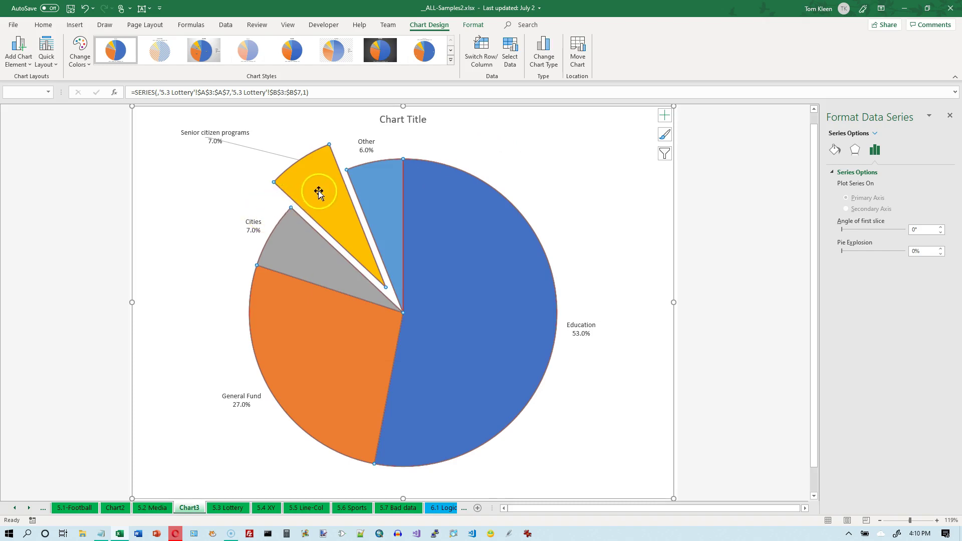
{"action": "left_click", "coordinate": [84, 8]}
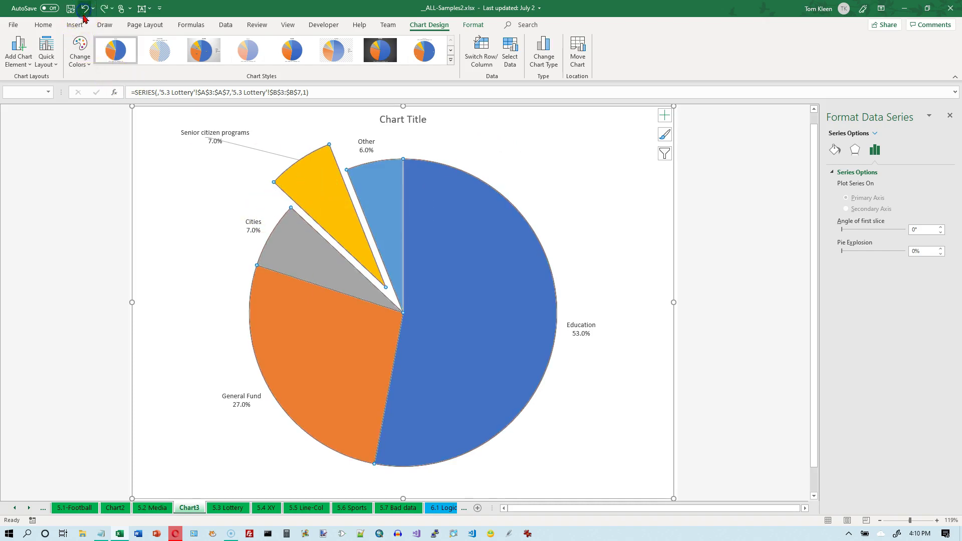
Fill only the Senior citizen programs slice with standard Red.
{"action": "left_click", "coordinate": [322, 194]}
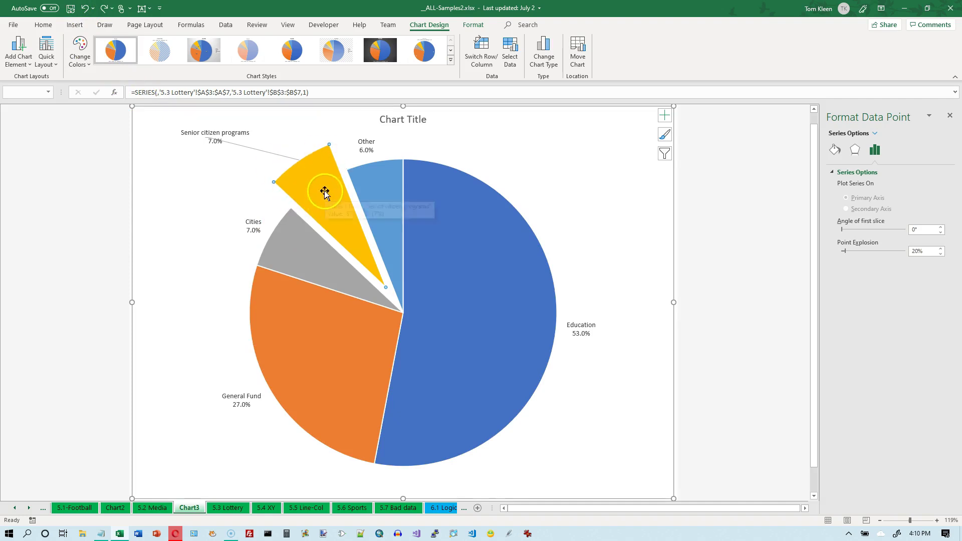
{"action": "right_click", "coordinate": [324, 192]}
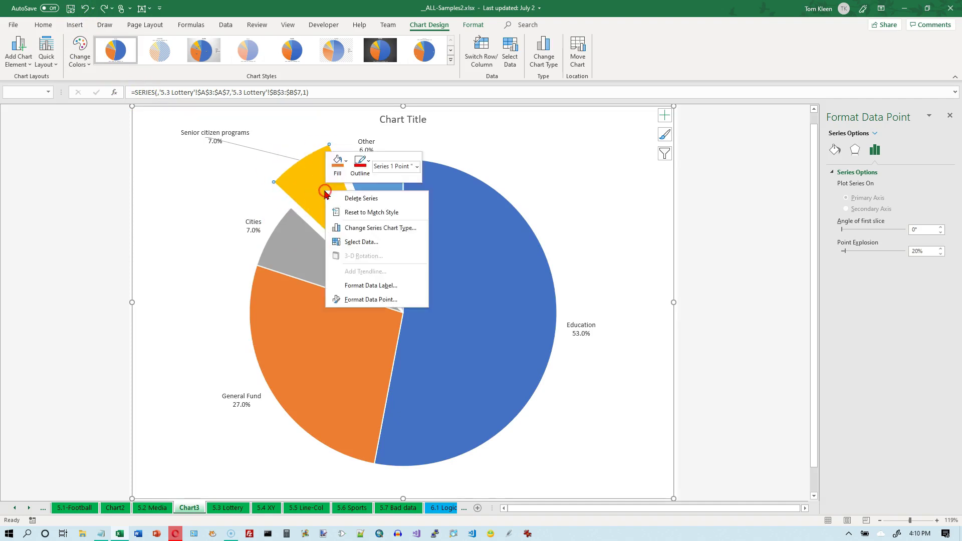
{"action": "left_click", "coordinate": [345, 161]}
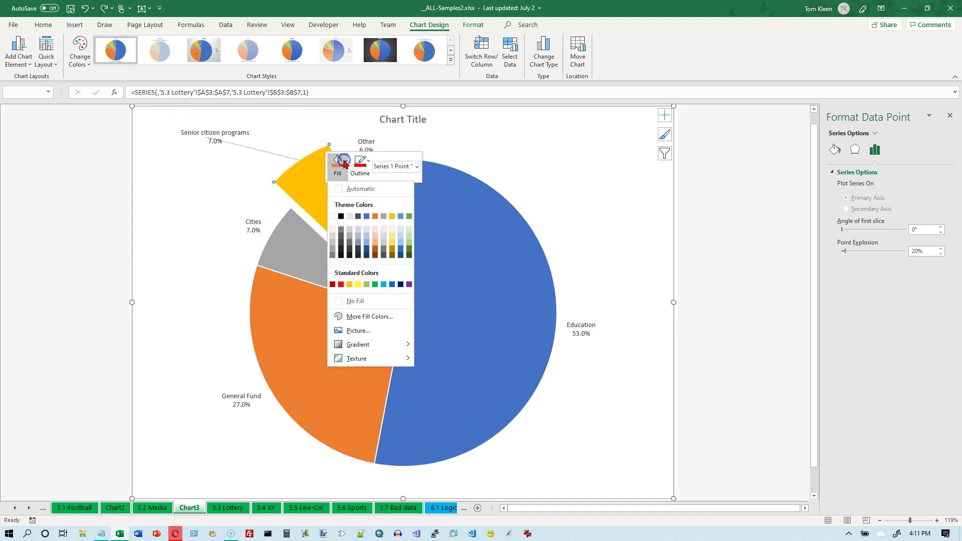
{"action": "left_click", "coordinate": [341, 284]}
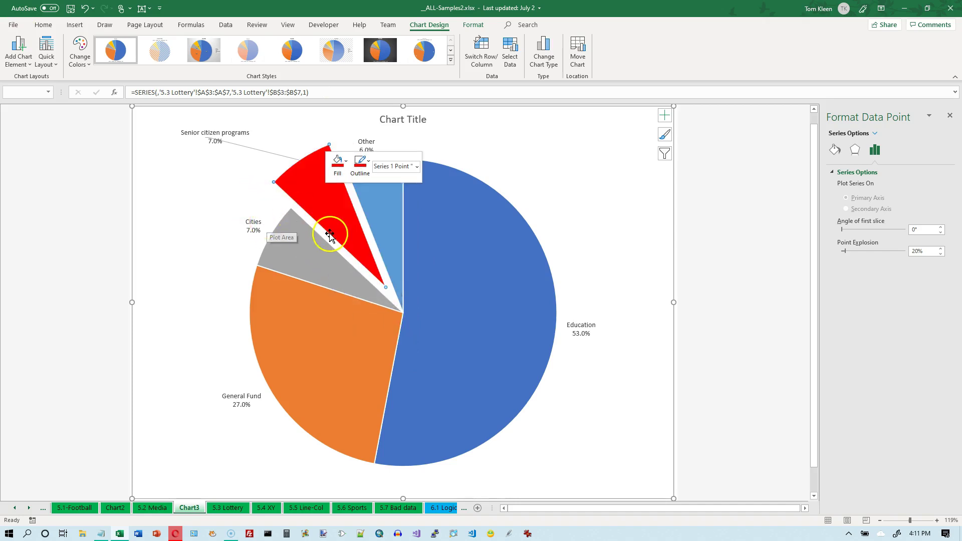
Try shrinking the pie's plot area from its upper-right corner, and undo that resize.
{"action": "left_click", "coordinate": [519, 177]}
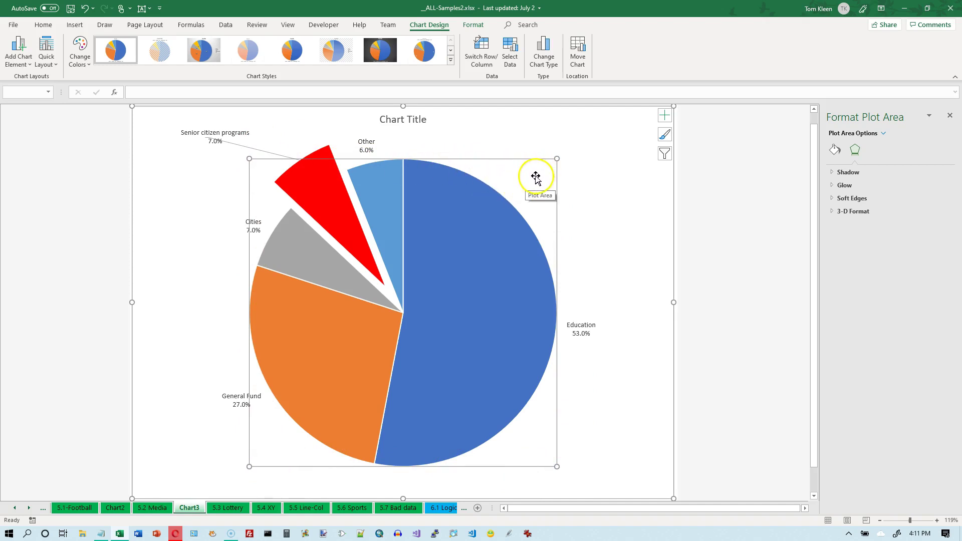
{"action": "left_click_drag", "start_coordinate": [557, 159], "coordinate": [485, 219]}
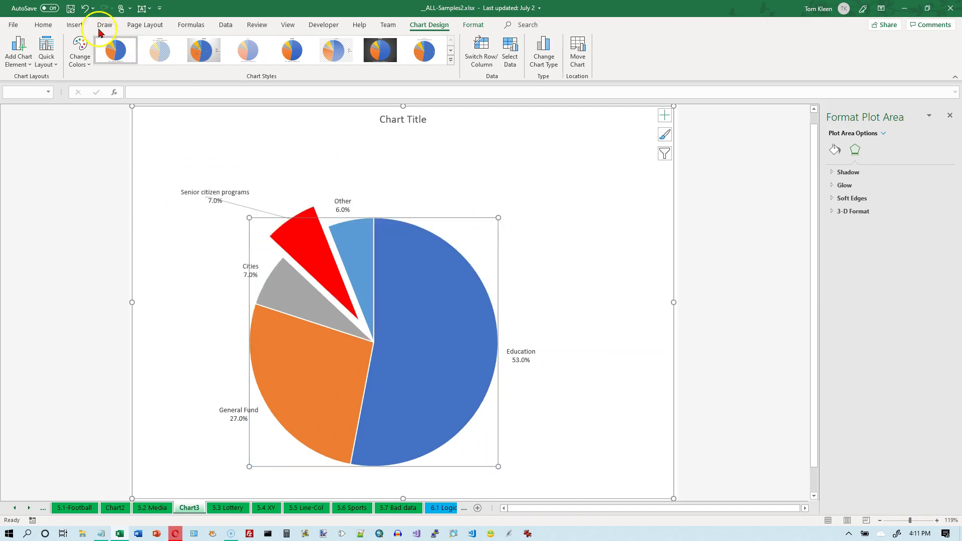
{"action": "left_click", "coordinate": [85, 10]}
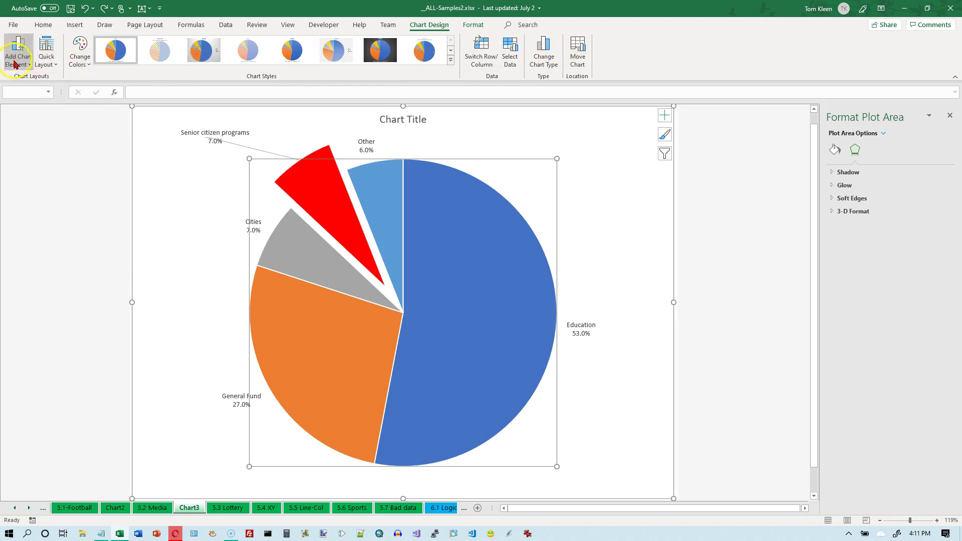
Examine the available chart elements, quick layouts, color palettes and chart styles for the pie chart.
{"action": "left_click", "coordinate": [29, 68]}
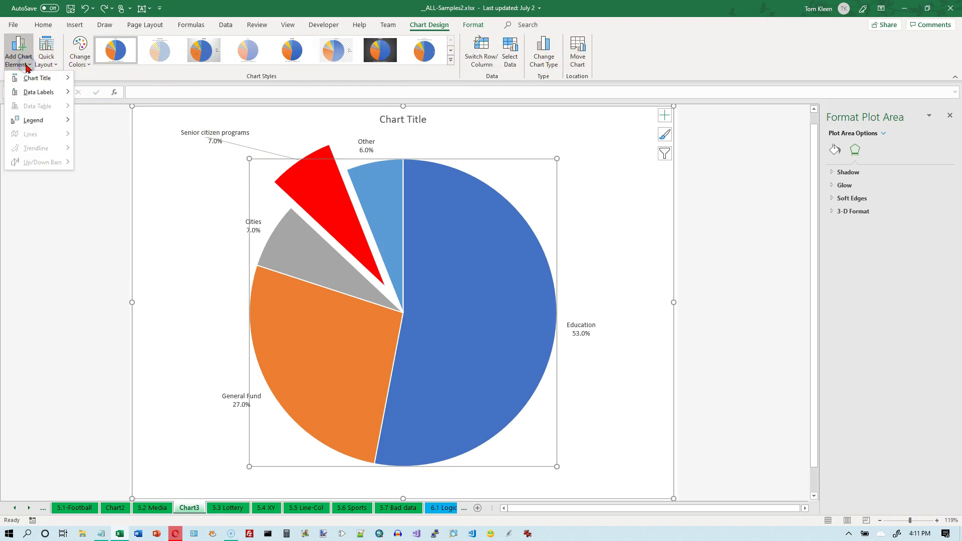
{"action": "left_click", "coordinate": [23, 59]}
{"action": "left_click", "coordinate": [52, 64]}
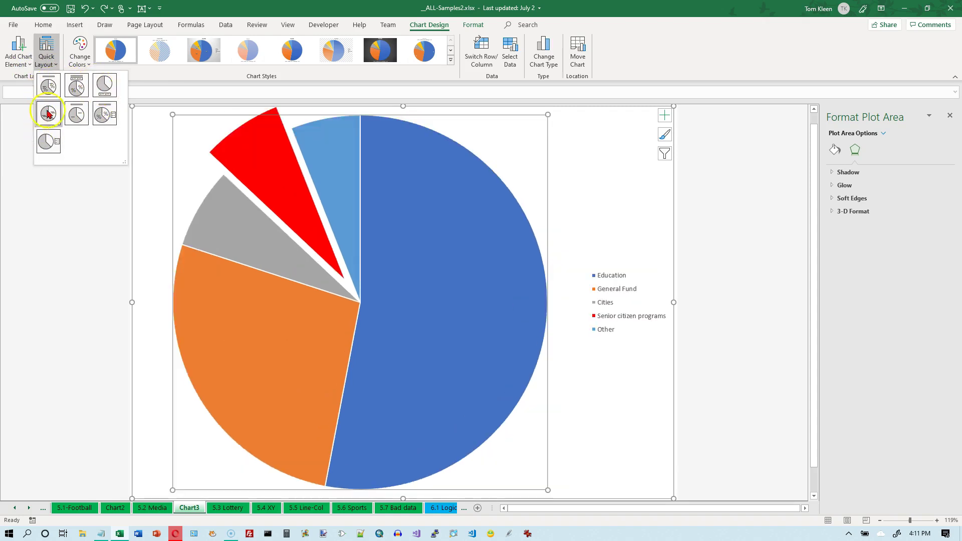
{"action": "left_click", "coordinate": [102, 90]}
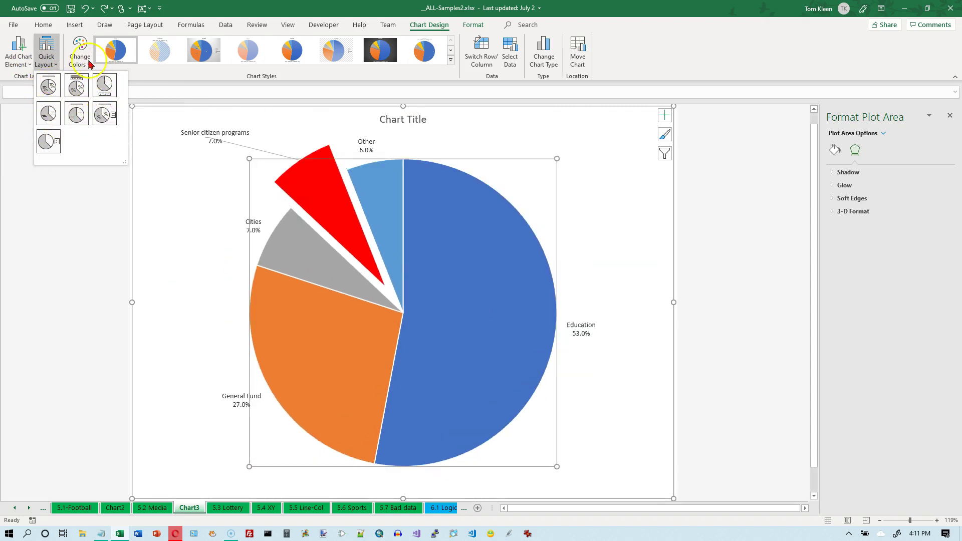
{"action": "left_click", "coordinate": [87, 65]}
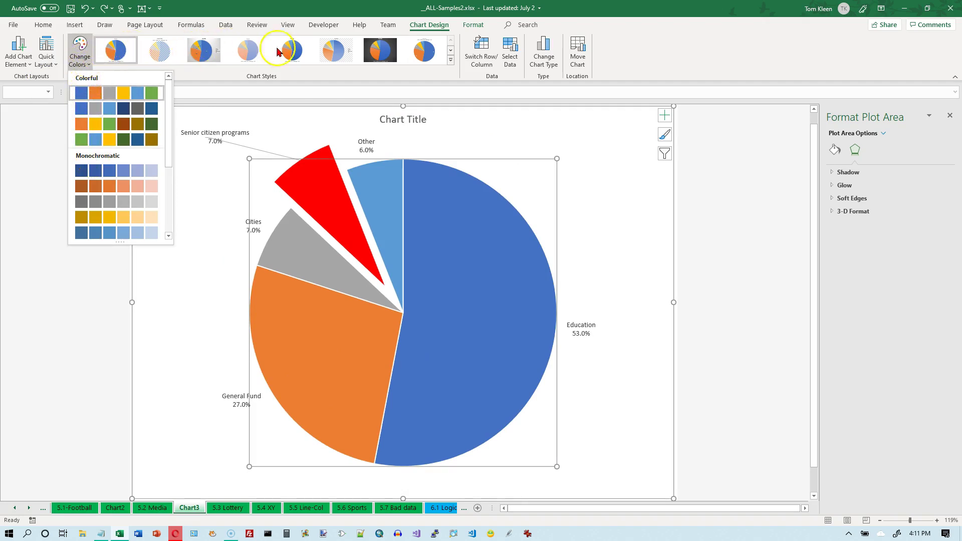
{"action": "left_click", "coordinate": [451, 51]}
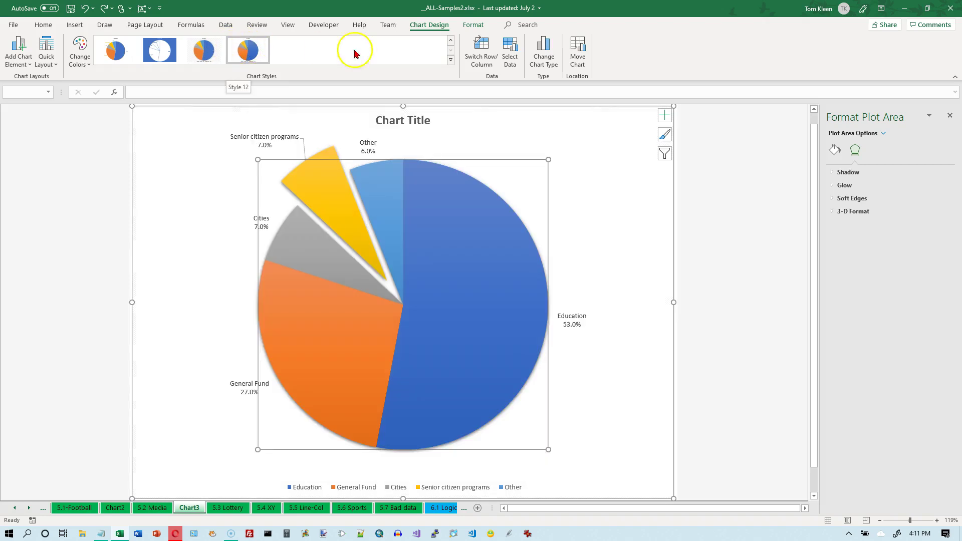
{"action": "left_click", "coordinate": [451, 40]}
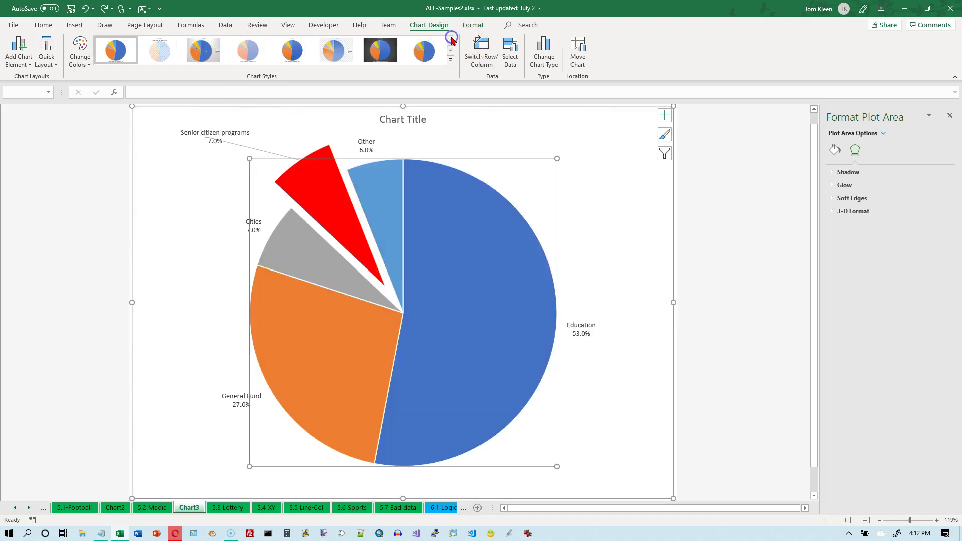
{"action": "left_click", "coordinate": [389, 52]}
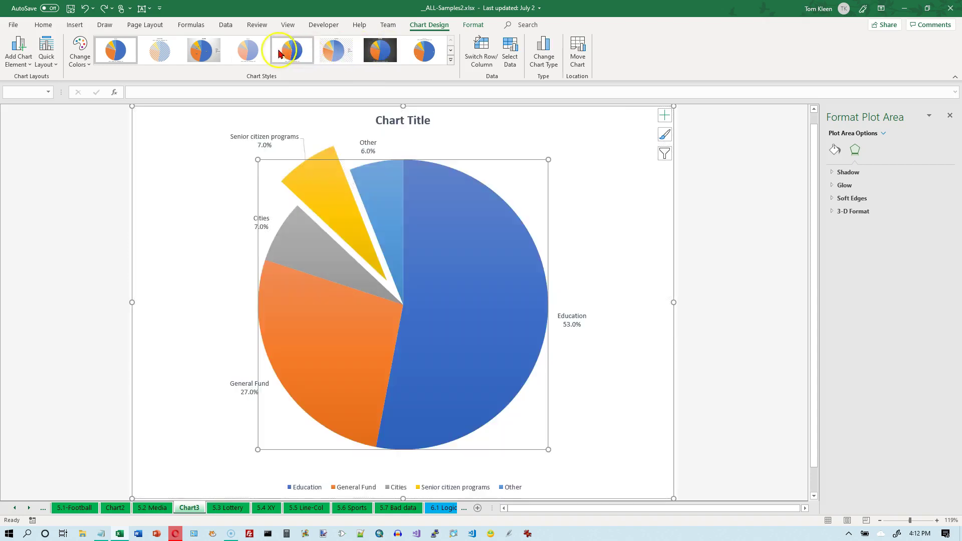